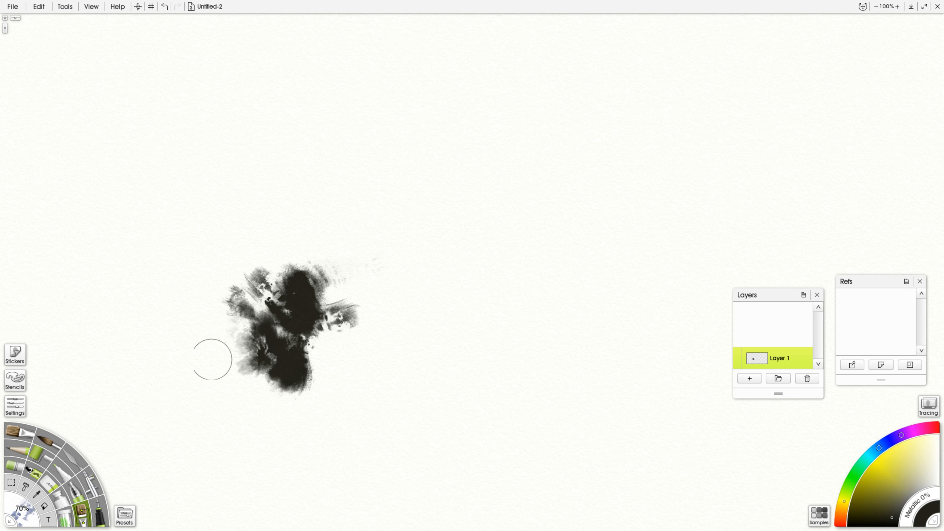
- Extend the dark paint patch with another custom brush stroke and place the brush Settings panel above it
mouse_move(290, 361)
mouse_down()
mouse_move(322, 362)
mouse_move(303, 342)
mouse_move(355, 345)
mouse_up()
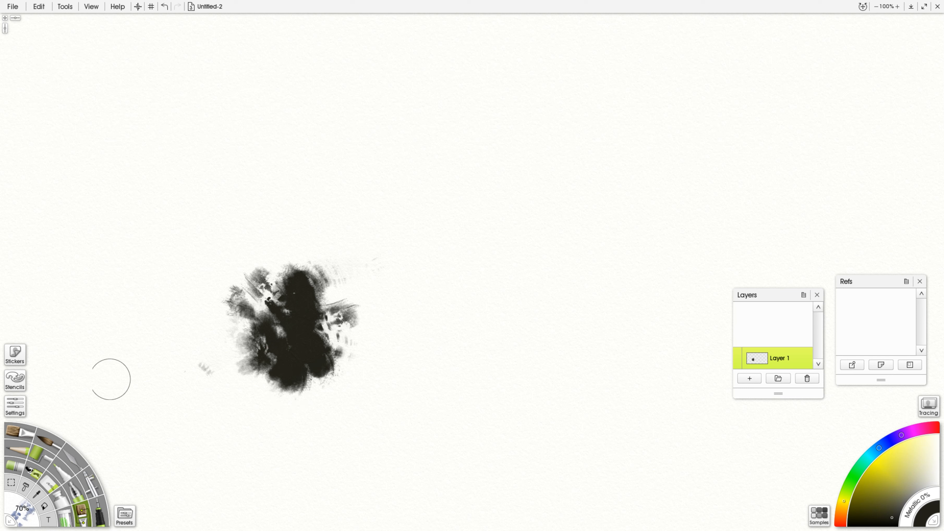
click(16, 406)
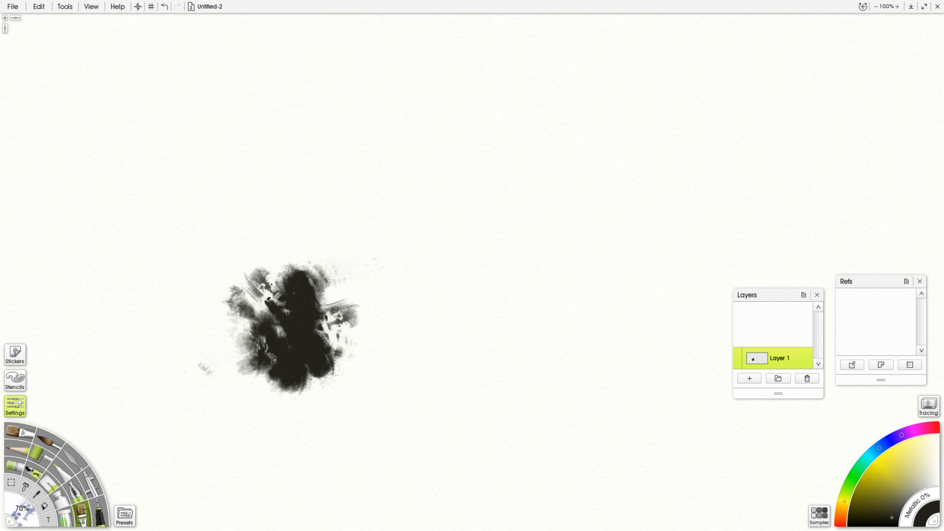
drag(210, 121, 120, 116)
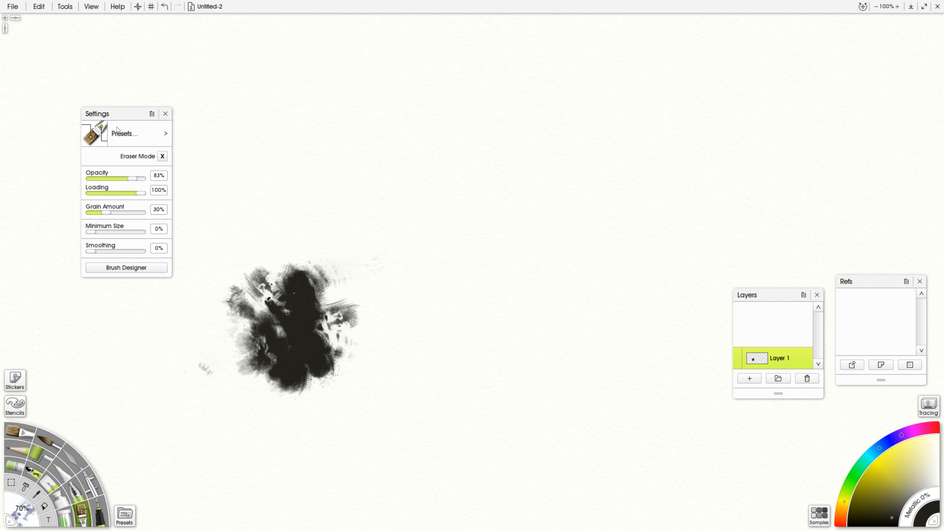
- Compare the settings of other painting tools such as the oil brush, pencil and pastel, and return to the custom brush
click(17, 430)
click(46, 438)
click(19, 431)
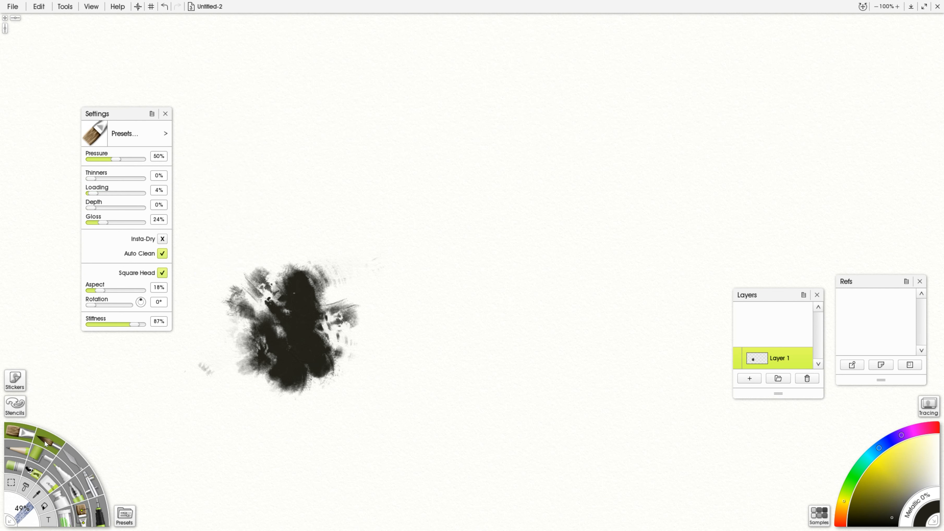
click(12, 448)
click(14, 464)
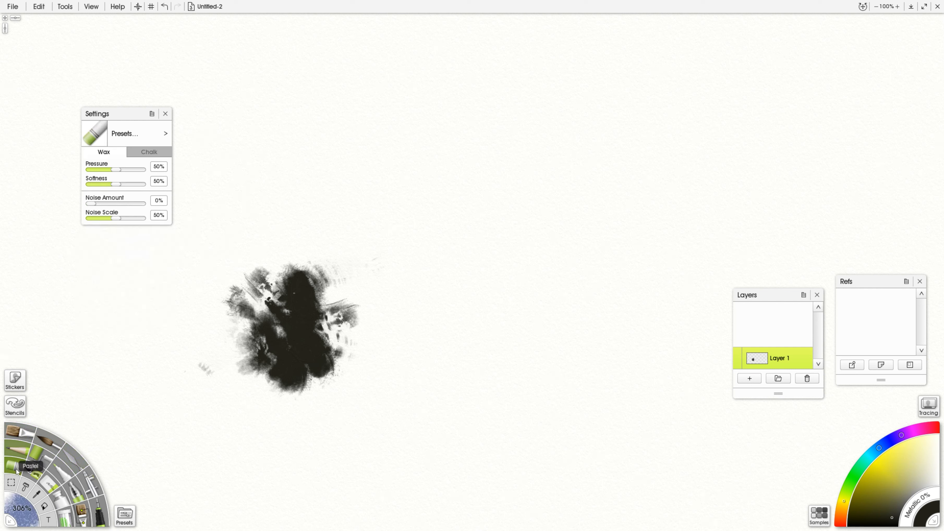
click(82, 519)
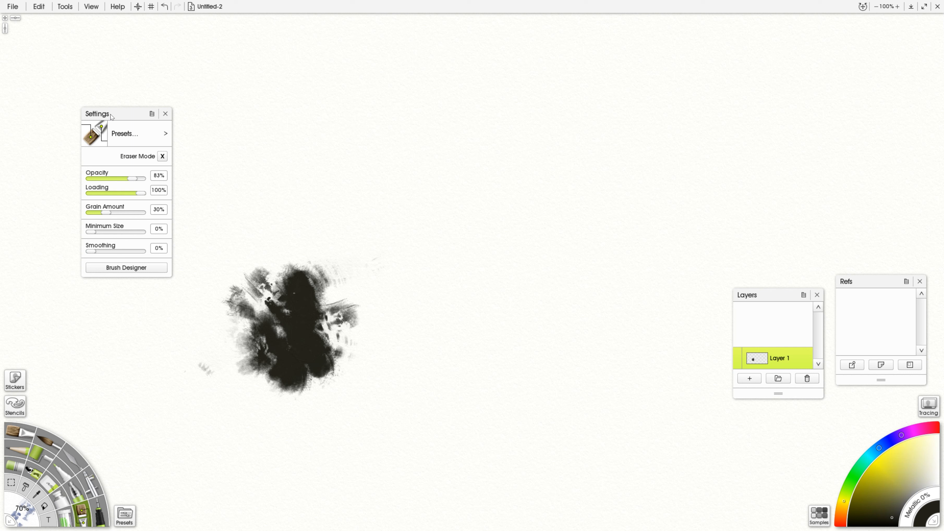
- Open the Brush Designer for the custom brush and arrange its window beside the Settings panel
drag(111, 117, 143, 152)
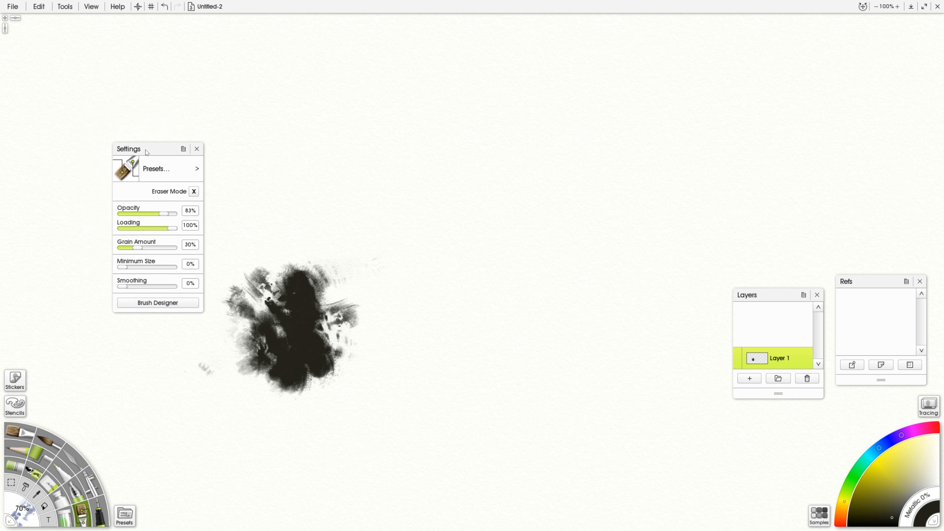
click(151, 303)
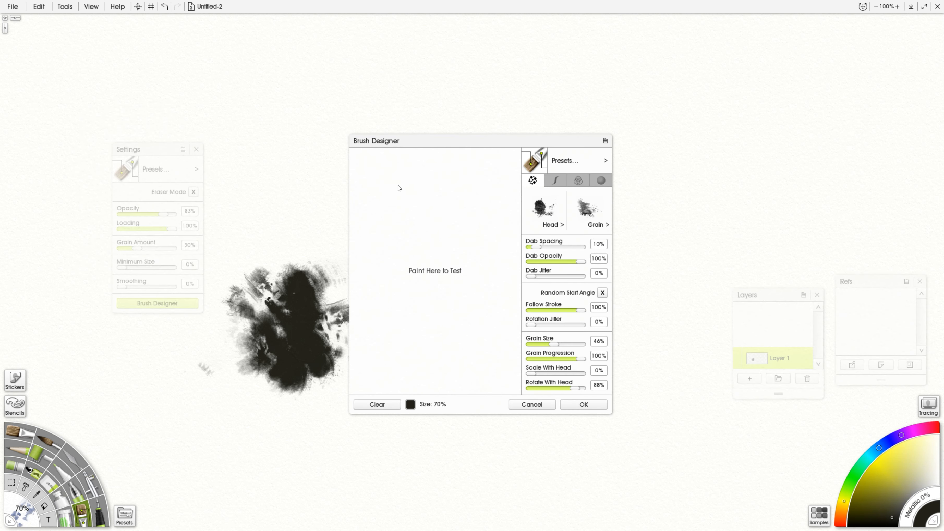
drag(417, 140, 336, 68)
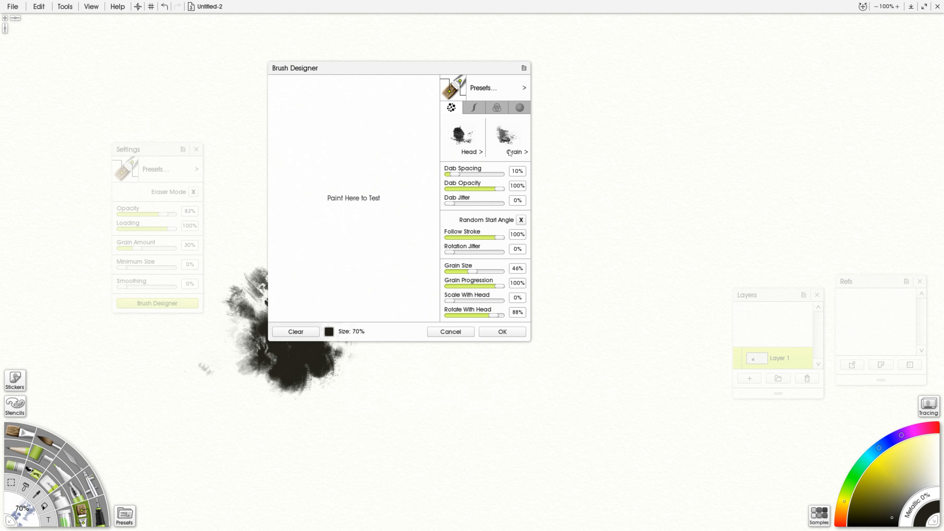
- Browse the Artistic brush images available for the brush head and leave the collection without choosing one
click(469, 154)
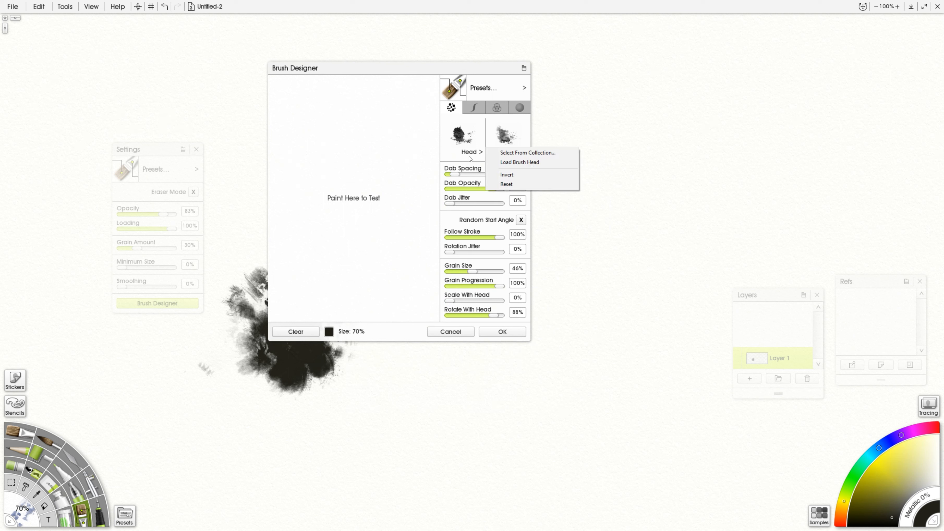
click(532, 156)
drag(570, 238, 564, 292)
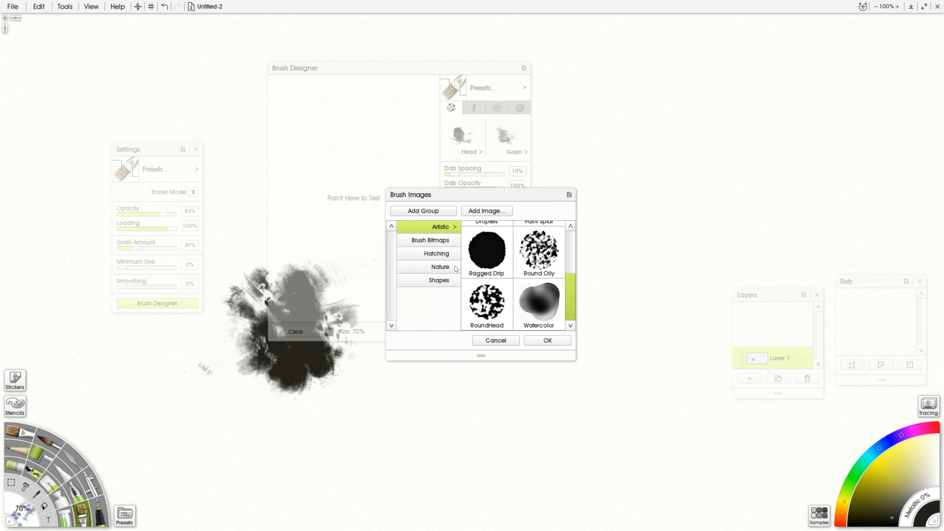
click(496, 340)
- Start loading a brush head from file and go through the desktop's brushes folder to brush-heads and its inverted subfolder
click(471, 152)
click(529, 161)
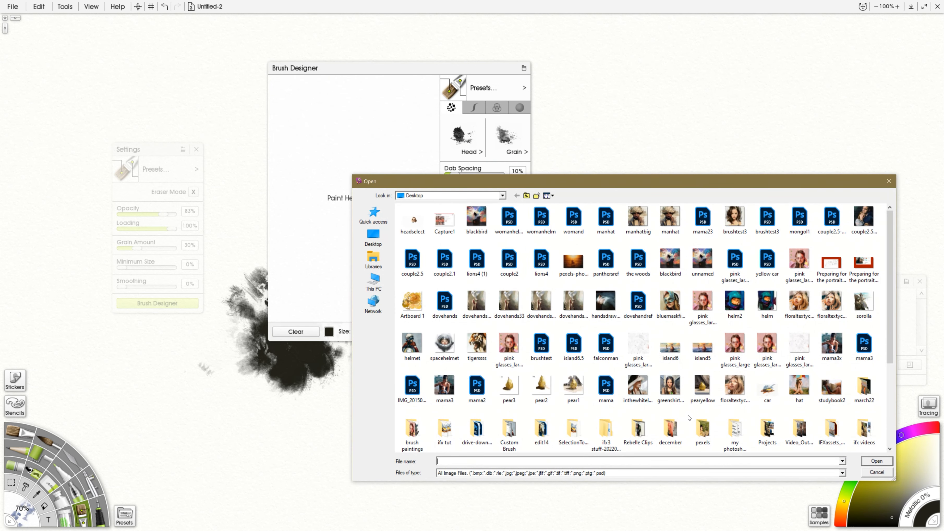
scroll(656, 413, down, 2)
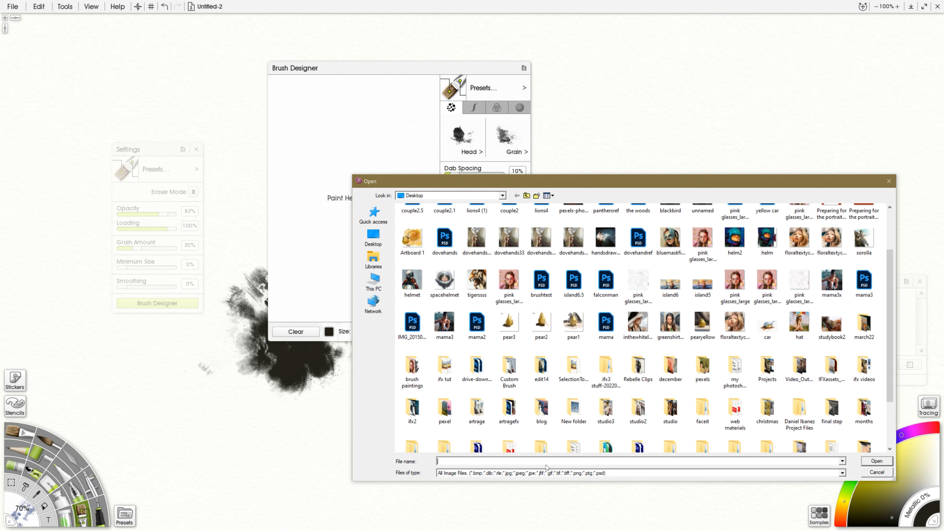
text(br)
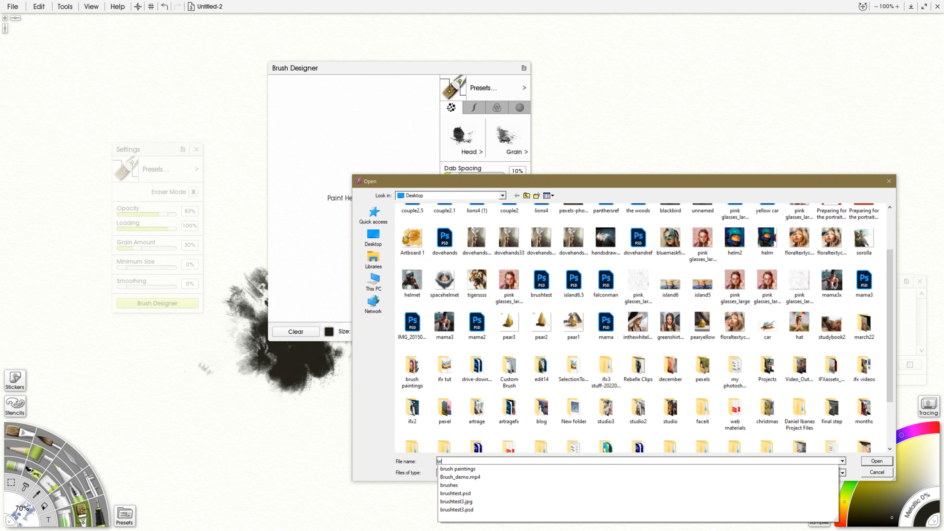
text(ushes)
key(Return)
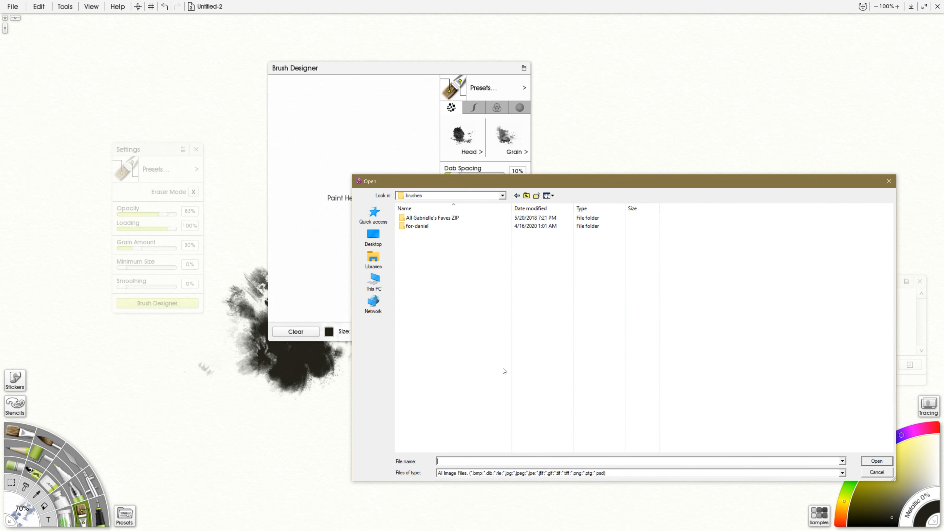
double_click(410, 227)
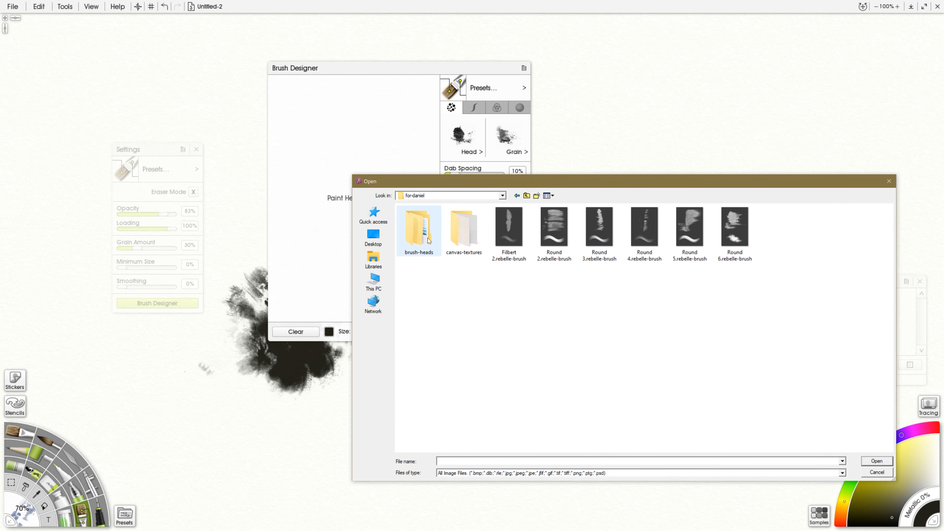
double_click(432, 242)
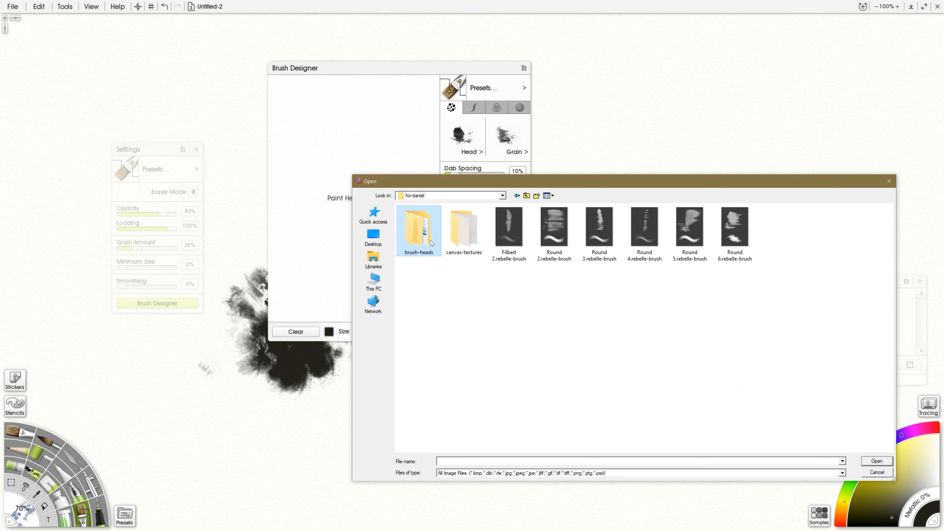
double_click(413, 219)
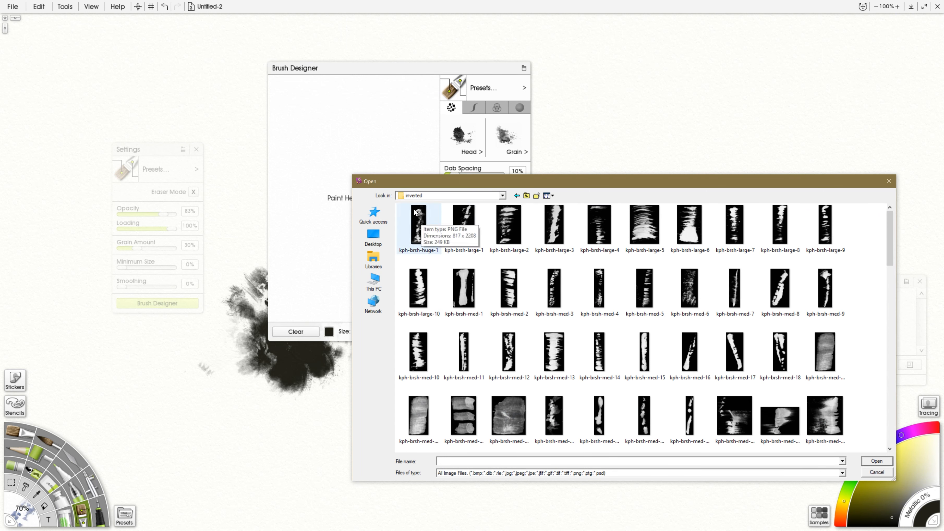
- Load kph-brsh-small-3 from the uninverted folder as the brush head
click(527, 195)
double_click(422, 234)
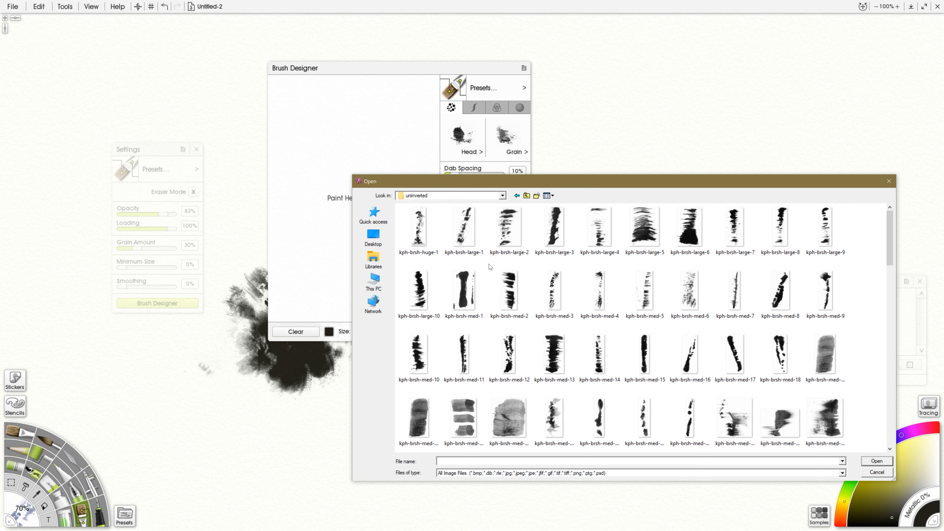
drag(888, 223, 888, 261)
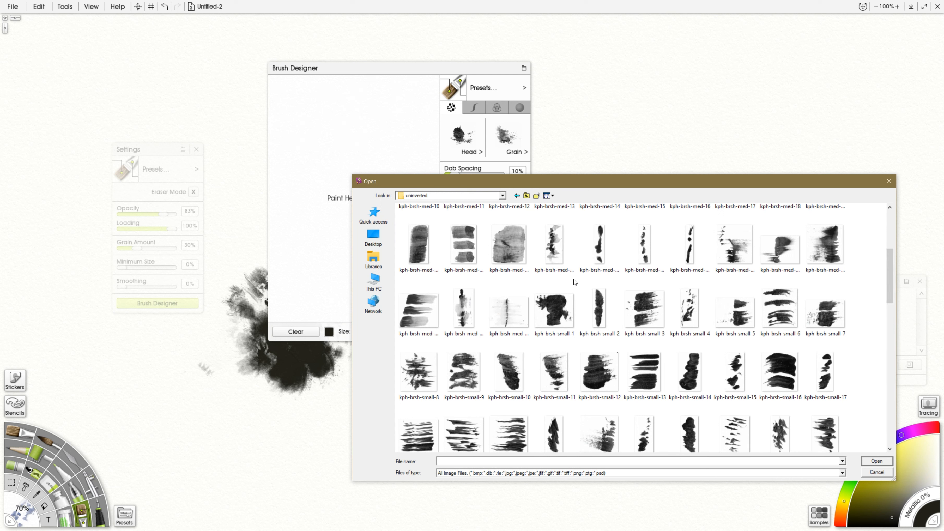
click(642, 310)
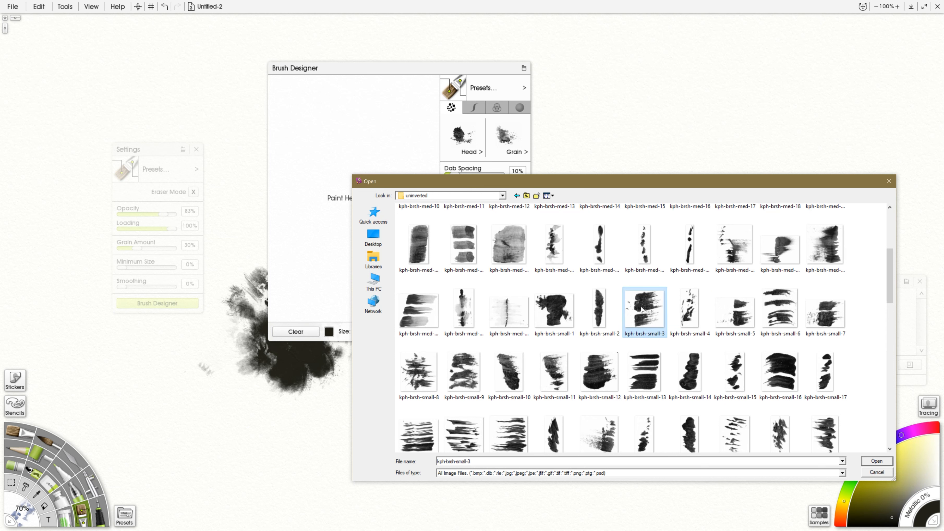
click(873, 462)
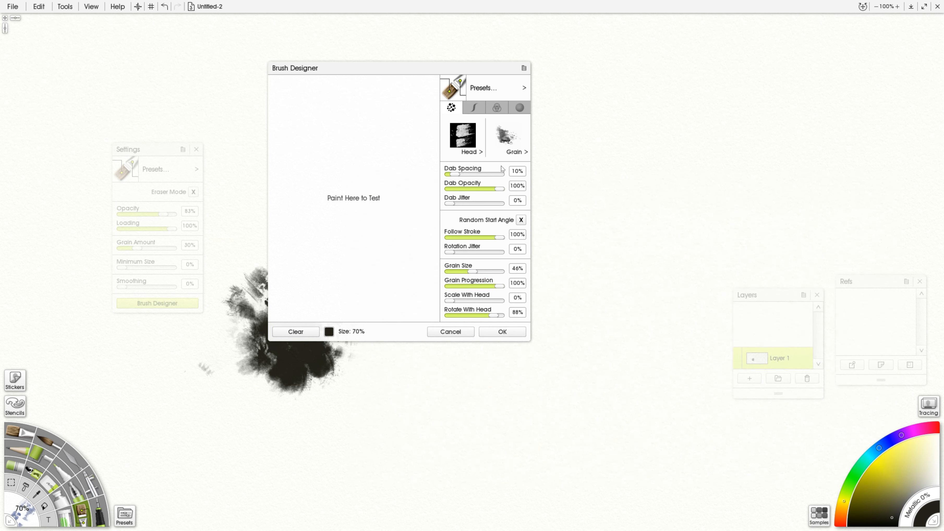
- Replace the brush head with kph-brsh-large-6 from the inverted folder
click(465, 145)
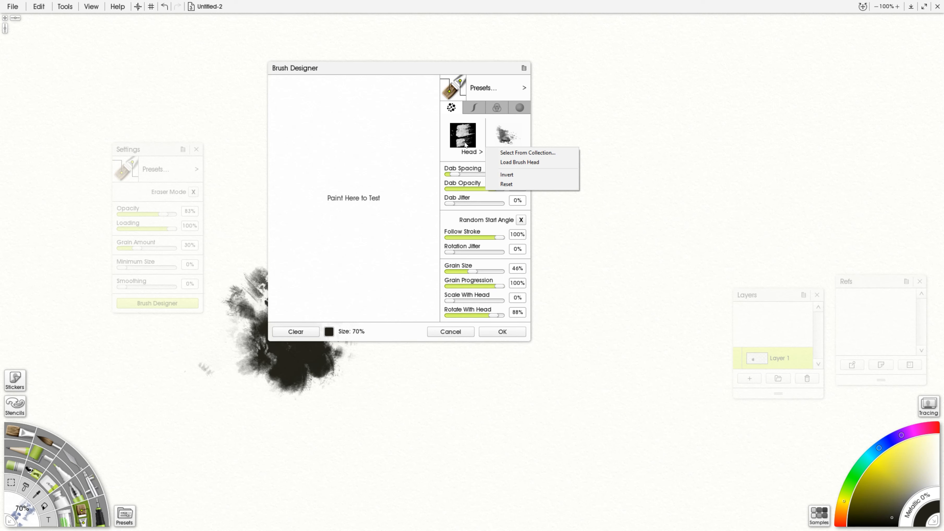
click(527, 162)
click(527, 196)
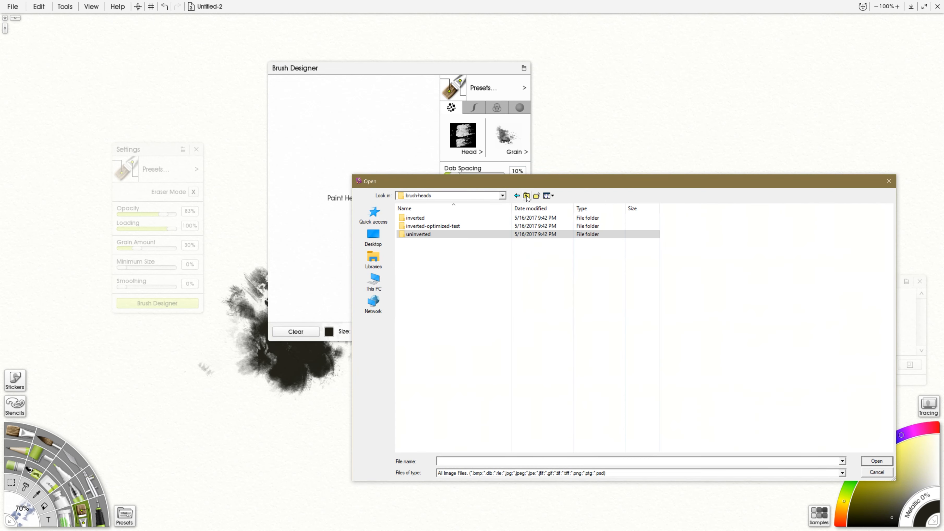
double_click(430, 218)
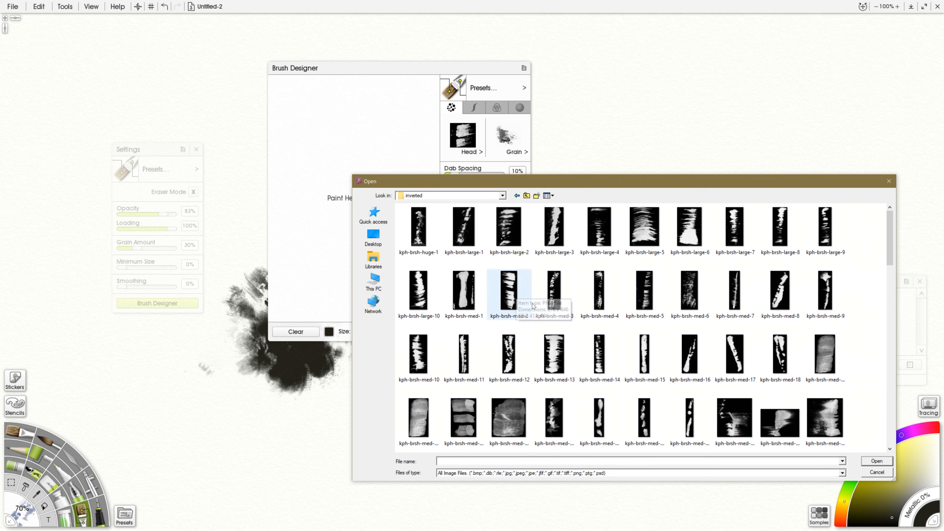
click(689, 226)
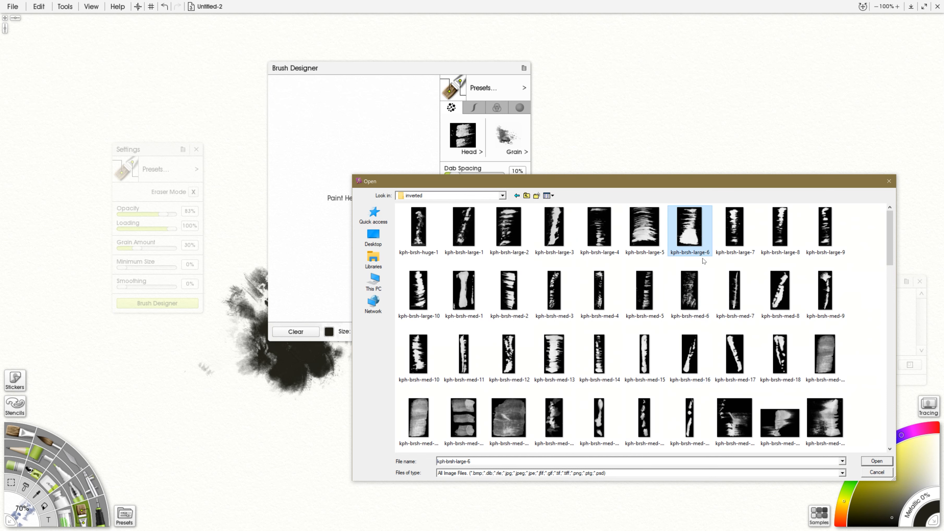
double_click(689, 226)
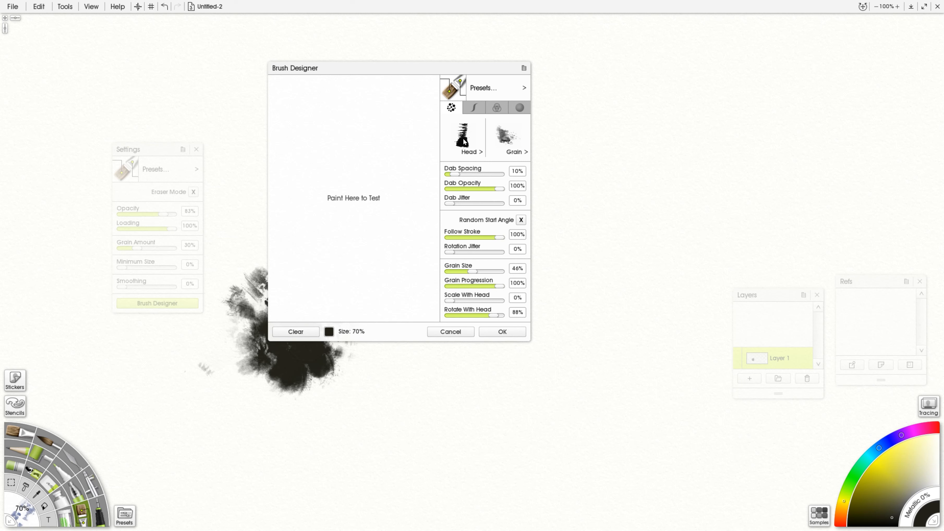
- Load canvas-1b from the canvas-textures folder as the brush grain
click(509, 145)
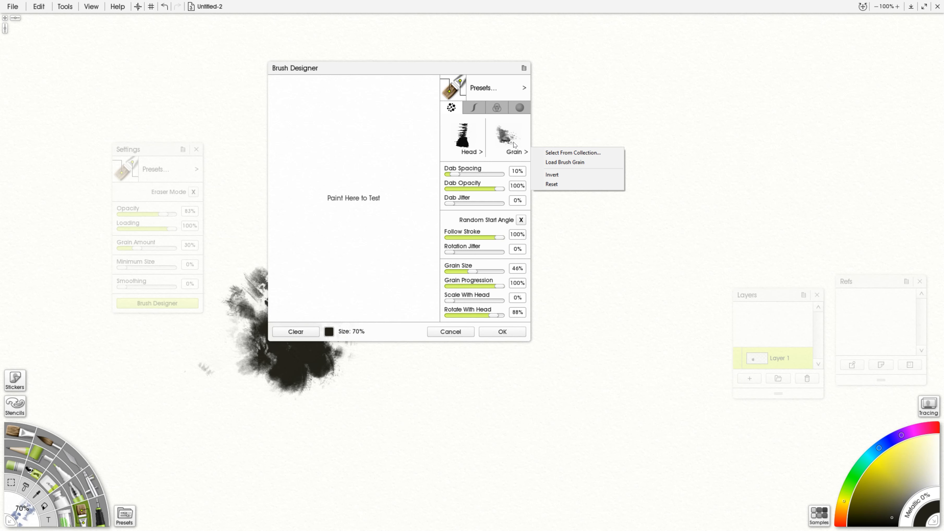
click(570, 158)
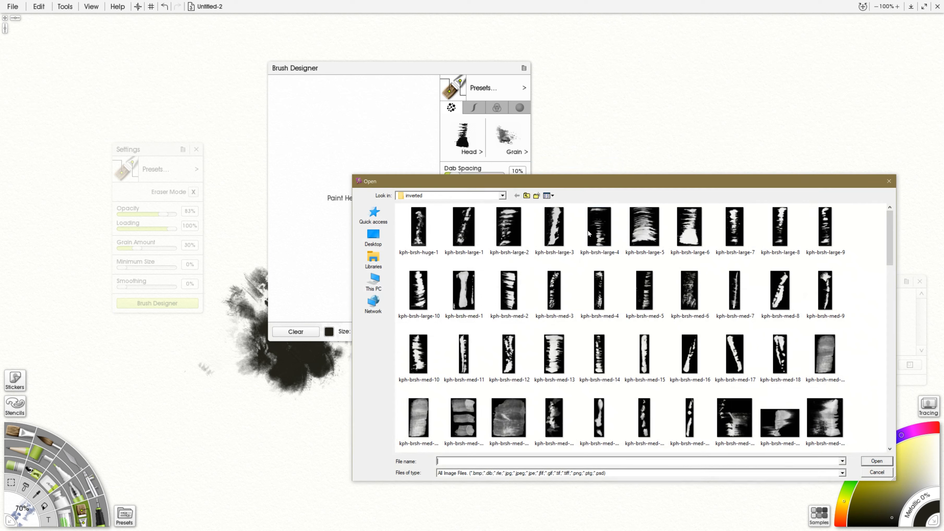
click(527, 196)
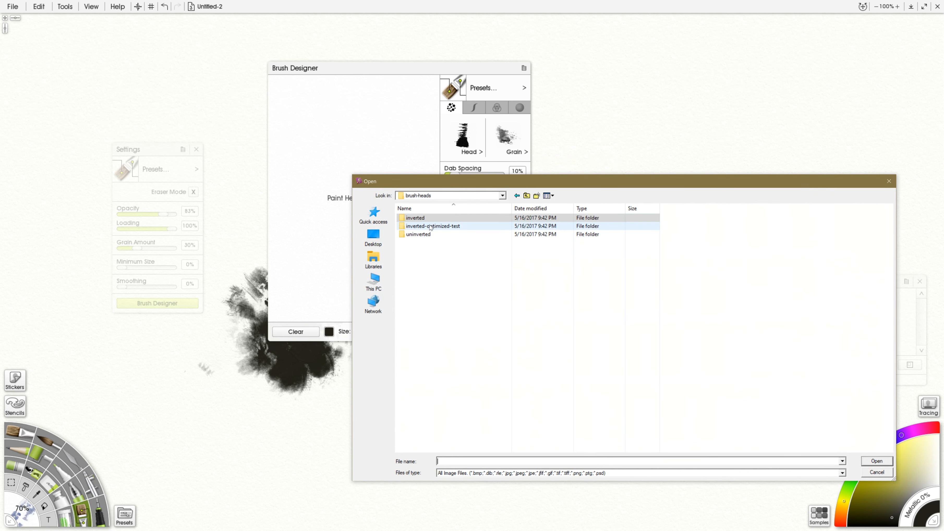
click(527, 196)
double_click(460, 231)
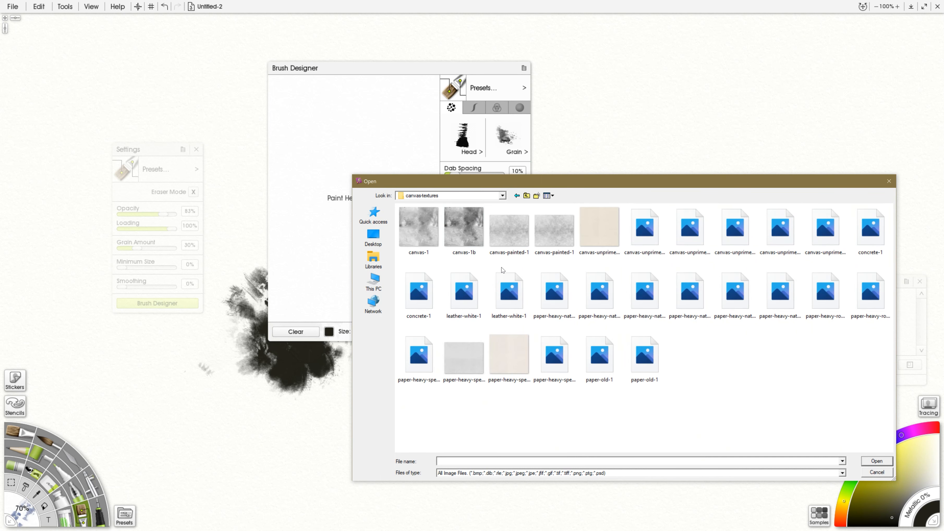
click(473, 234)
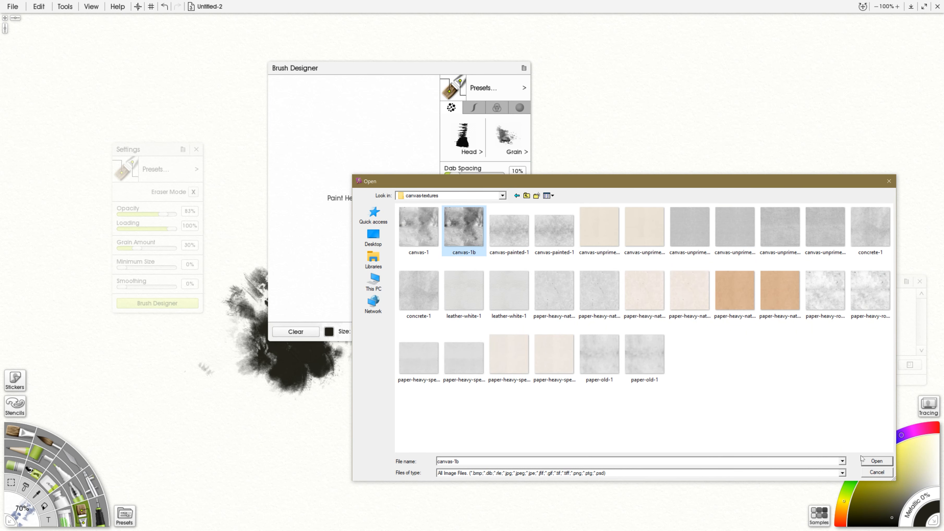
click(873, 461)
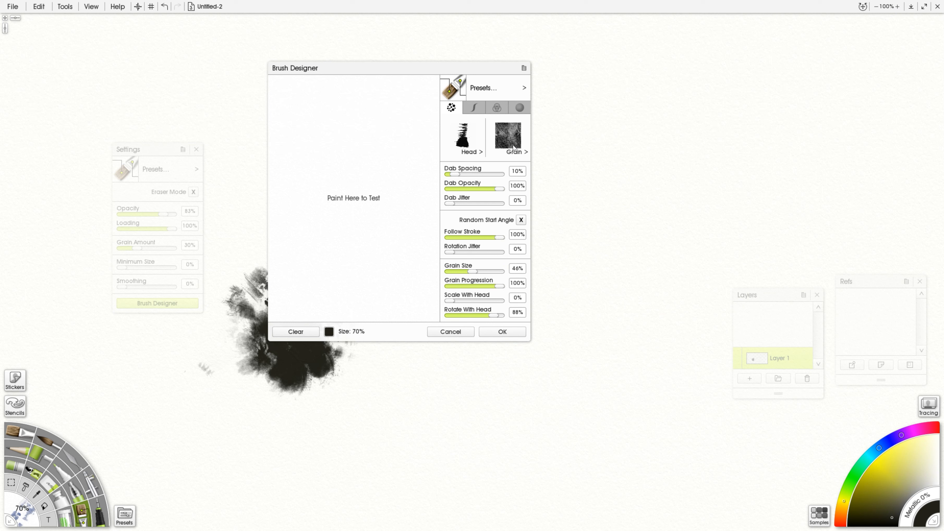
- Paint a black test stroke, clear it, set the test color to #7E7E19 and paint olive strokes on the test area
mouse_move(374, 178)
mouse_down()
mouse_move(353, 161)
mouse_move(384, 234)
mouse_move(334, 190)
mouse_move(337, 216)
mouse_move(316, 273)
mouse_move(317, 229)
mouse_move(316, 277)
mouse_up()
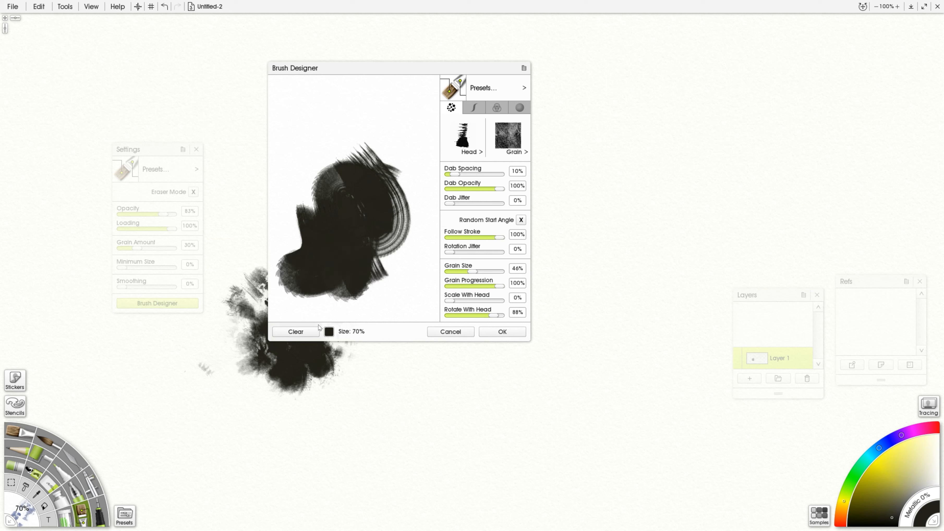
click(314, 331)
click(329, 332)
click(420, 250)
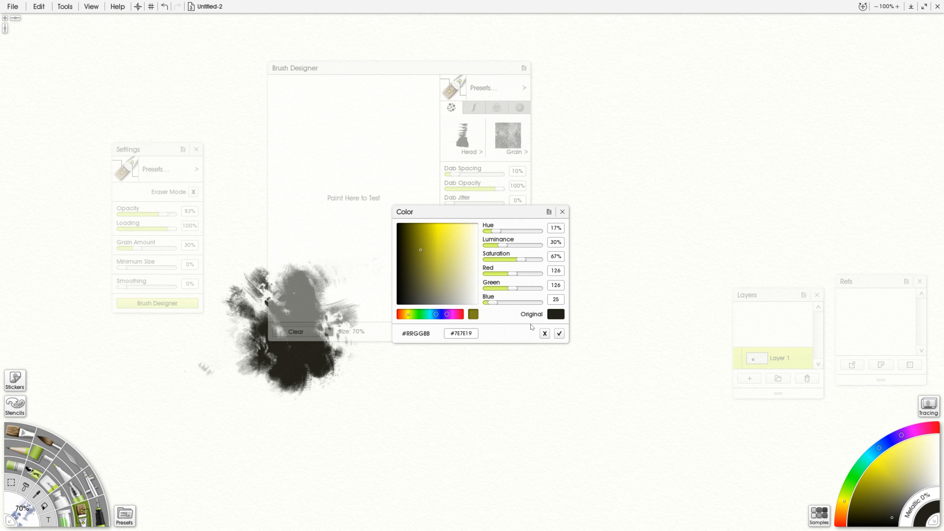
click(559, 333)
mouse_move(319, 229)
mouse_down()
mouse_move(354, 189)
mouse_move(347, 260)
mouse_move(344, 235)
mouse_move(305, 272)
mouse_move(349, 318)
mouse_move(347, 280)
mouse_move(331, 282)
mouse_move(365, 246)
mouse_up()
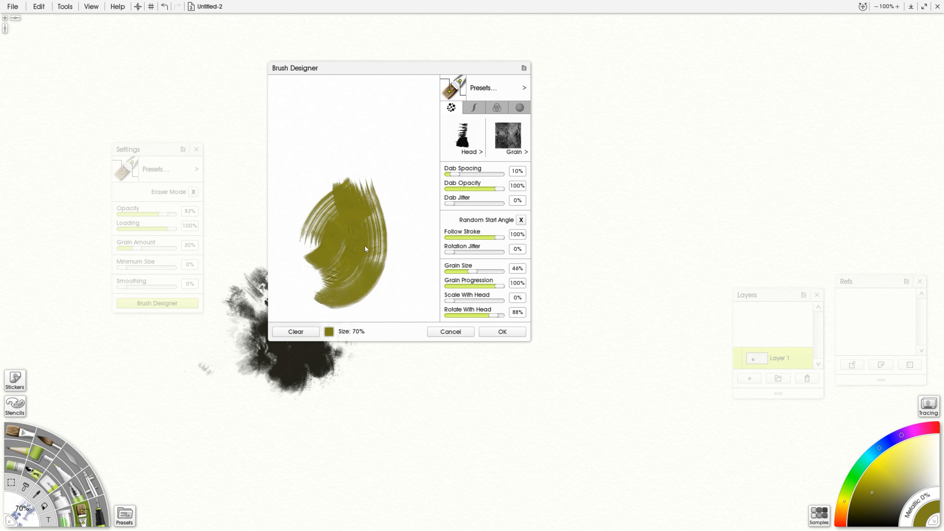
mouse_move(341, 276)
mouse_down()
mouse_move(298, 265)
mouse_move(352, 265)
mouse_up()
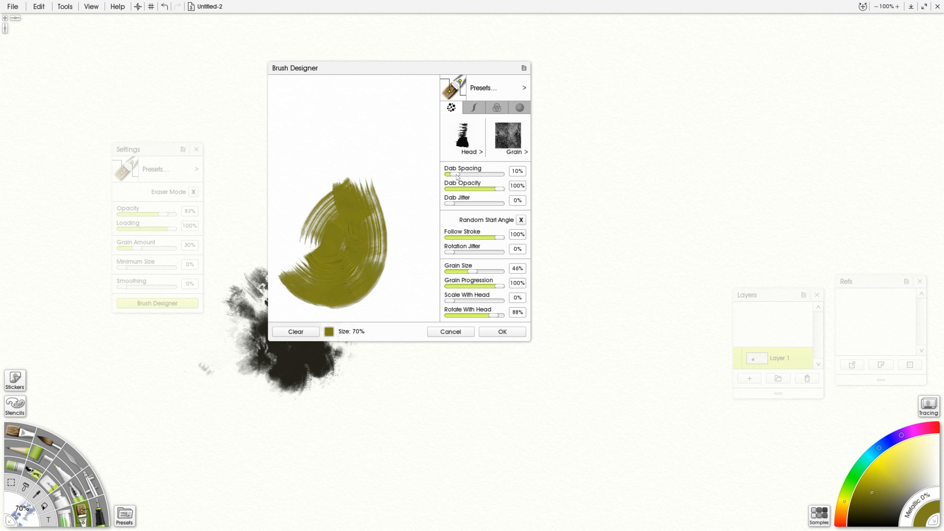
- Raise the dab spacing in stages to 71% and 85%, clearing the test area once and painting test strokes between changes
drag(457, 174, 477, 175)
click(295, 331)
drag(312, 277, 392, 114)
drag(480, 176, 487, 175)
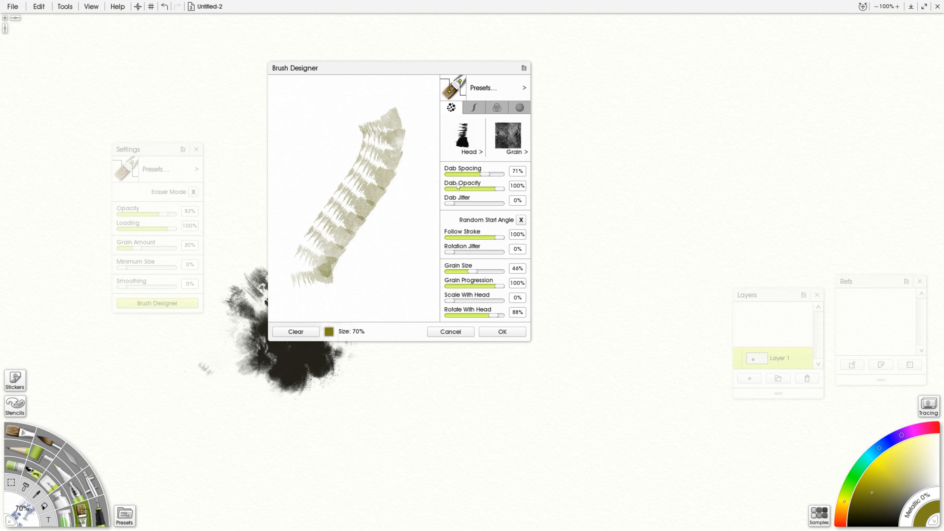
drag(340, 305, 407, 202)
drag(486, 175, 493, 174)
mouse_move(431, 134)
mouse_down()
mouse_move(424, 197)
mouse_move(404, 203)
mouse_move(412, 172)
mouse_move(407, 213)
mouse_up()
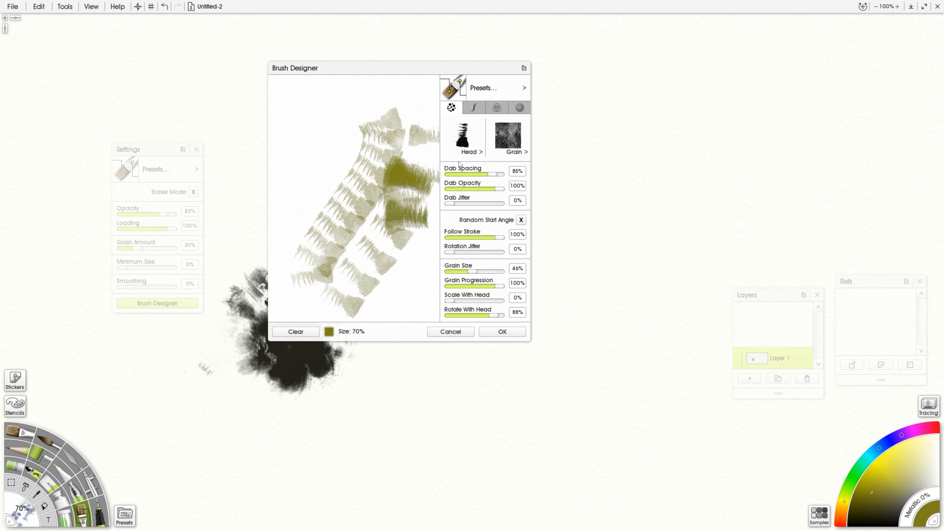
- Lower the dab spacing to 7% and 2%, painting a test stroke at each value, and clear the test area
drag(492, 175, 449, 175)
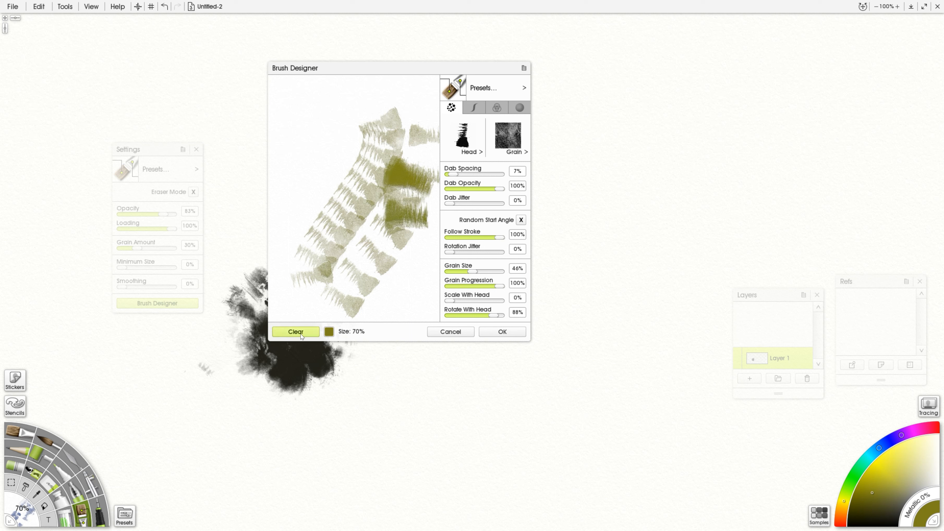
click(301, 335)
drag(368, 111, 306, 307)
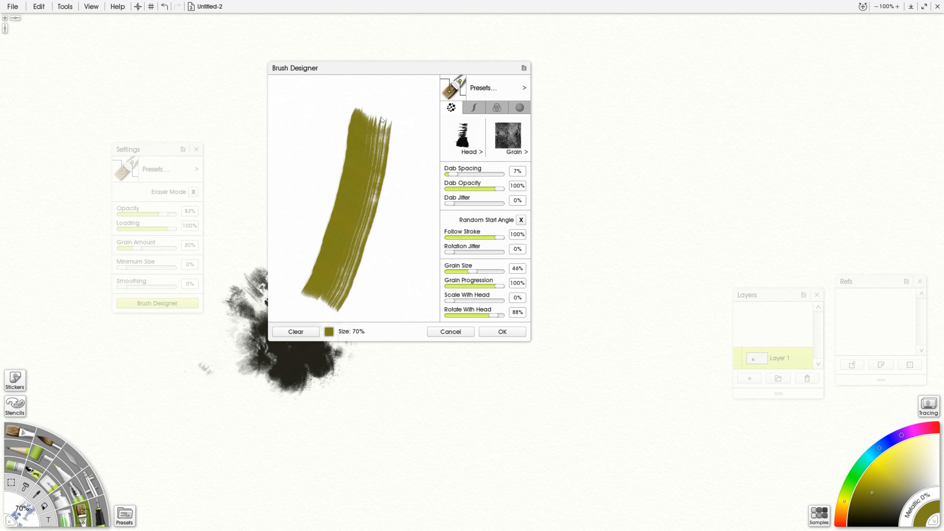
drag(454, 176, 450, 177)
drag(321, 168, 313, 230)
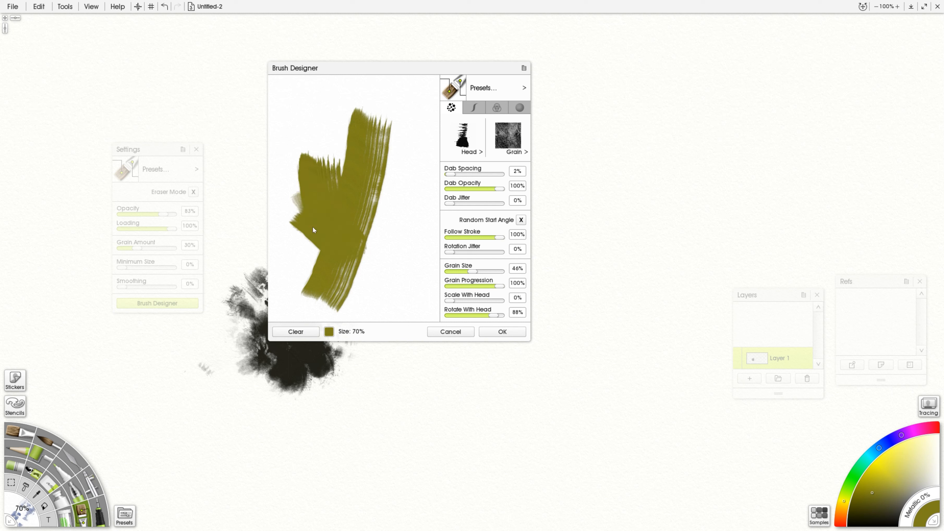
click(298, 332)
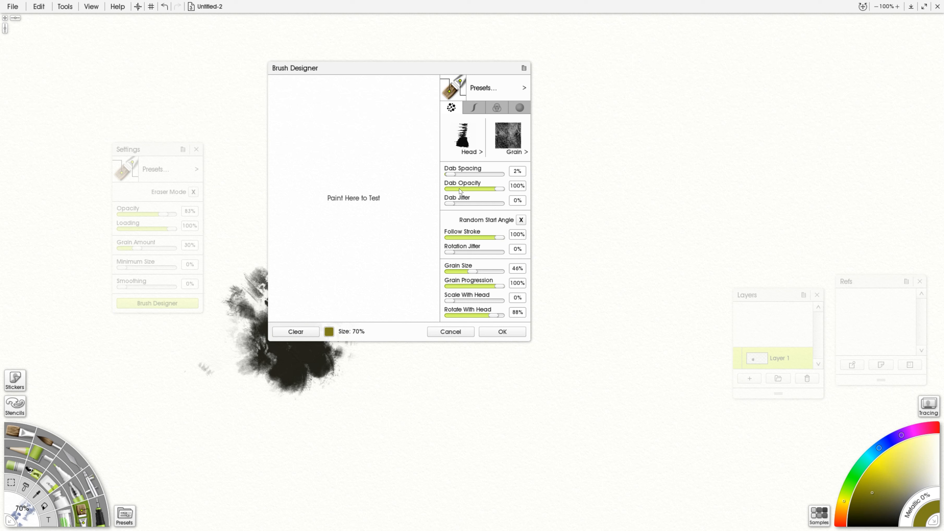
- Paint a test at 10% dab spacing and set the dab spacing to 6%
drag(450, 175, 455, 174)
mouse_move(351, 197)
mouse_down()
mouse_move(309, 261)
mouse_move(371, 185)
mouse_move(334, 257)
mouse_up()
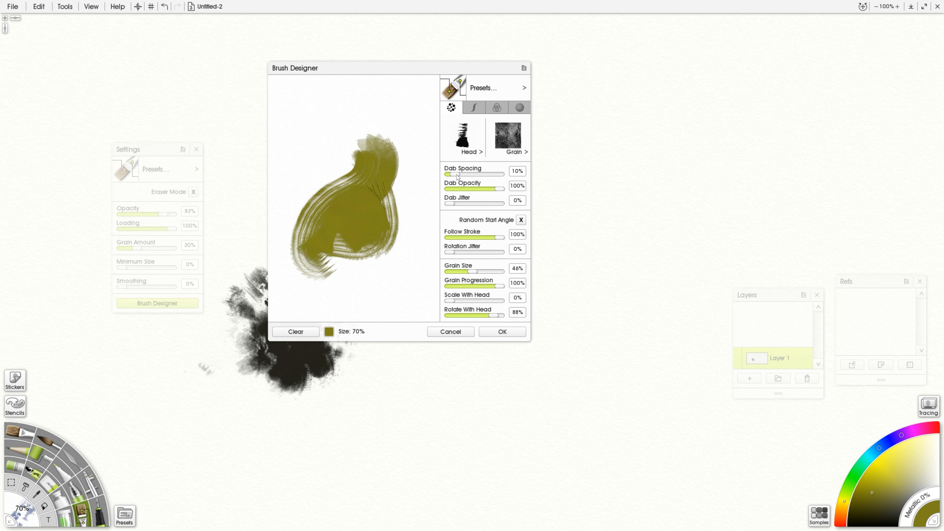
drag(457, 176, 453, 174)
drag(451, 176, 452, 177)
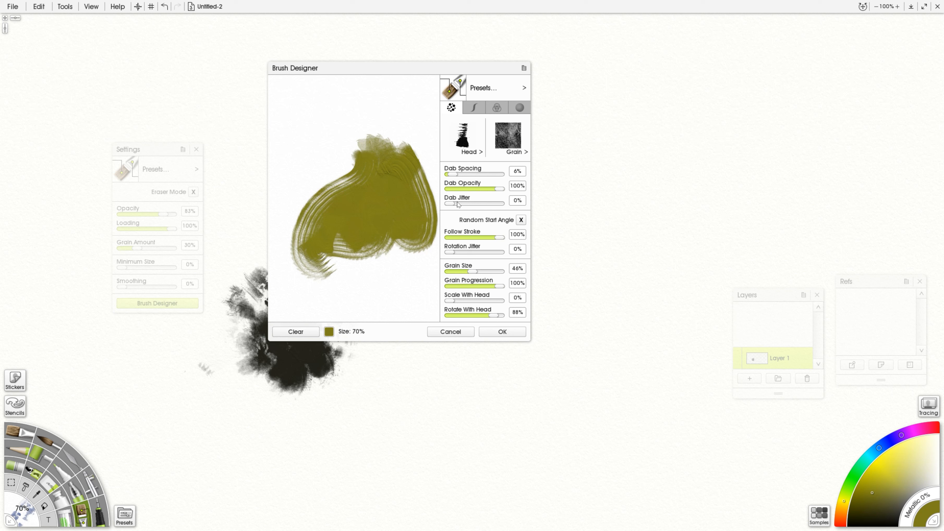
- Try a dab jitter of 3% with a test stroke and return the jitter to 0%
drag(454, 204, 451, 204)
drag(390, 227, 359, 294)
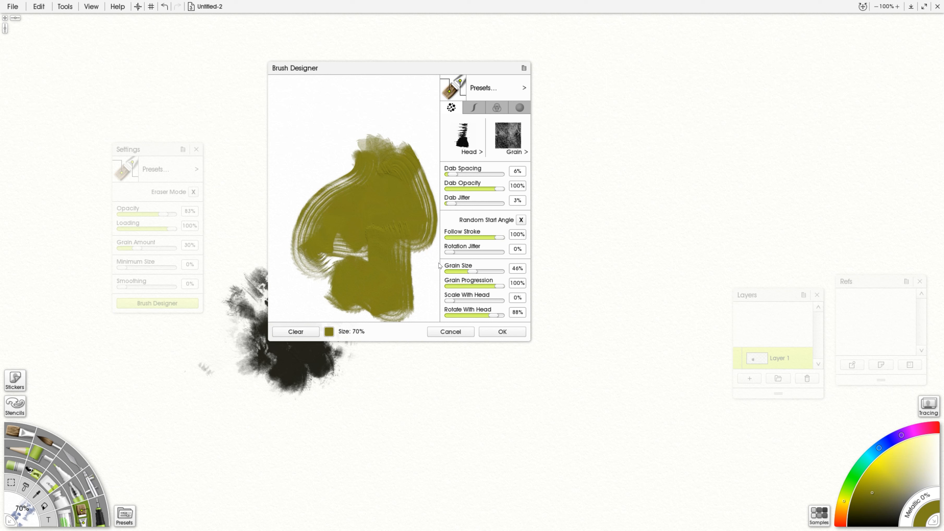
drag(451, 203, 447, 212)
- Try a much lower dab opacity with a test stroke and return the opacity to 100%
drag(465, 187, 455, 189)
drag(335, 97, 295, 218)
drag(456, 190, 500, 189)
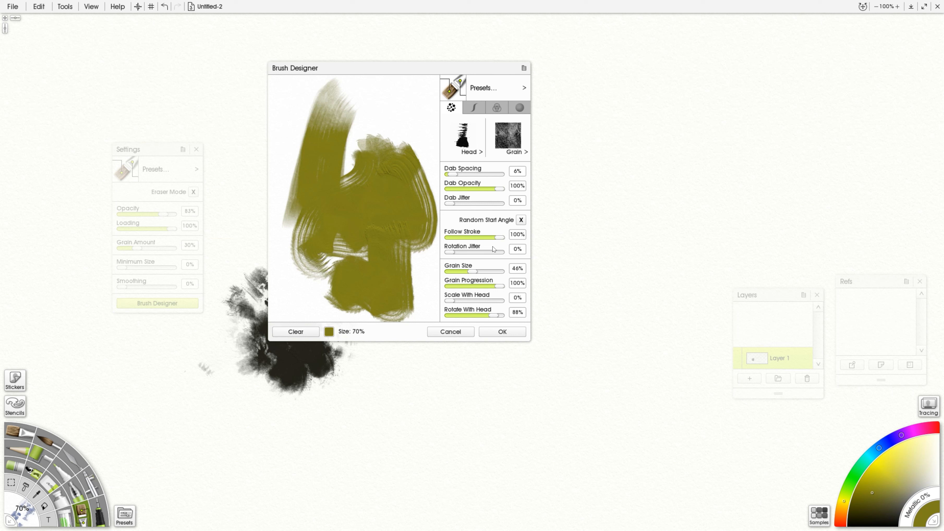
- Clear the test area and paint a curved stroke to check how the brush head follows the stroke direction
click(297, 331)
drag(315, 273, 355, 241)
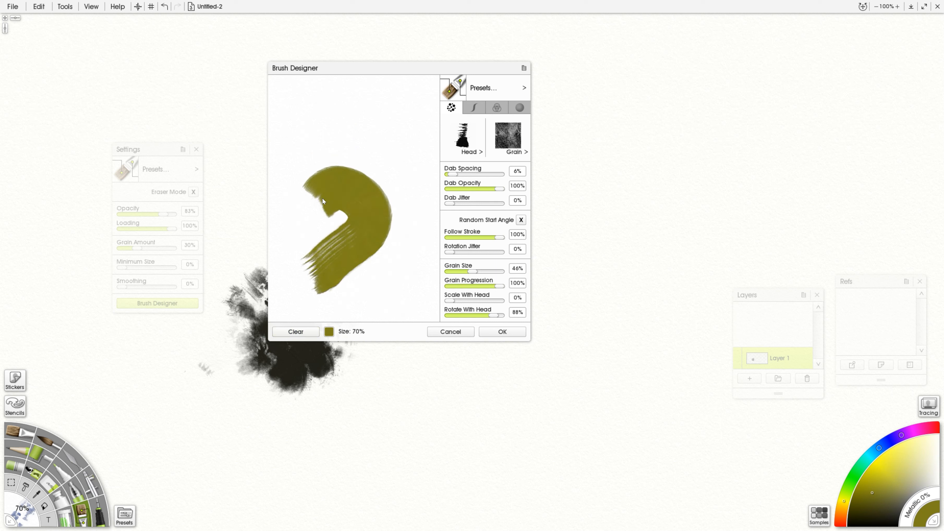
drag(323, 220, 324, 225)
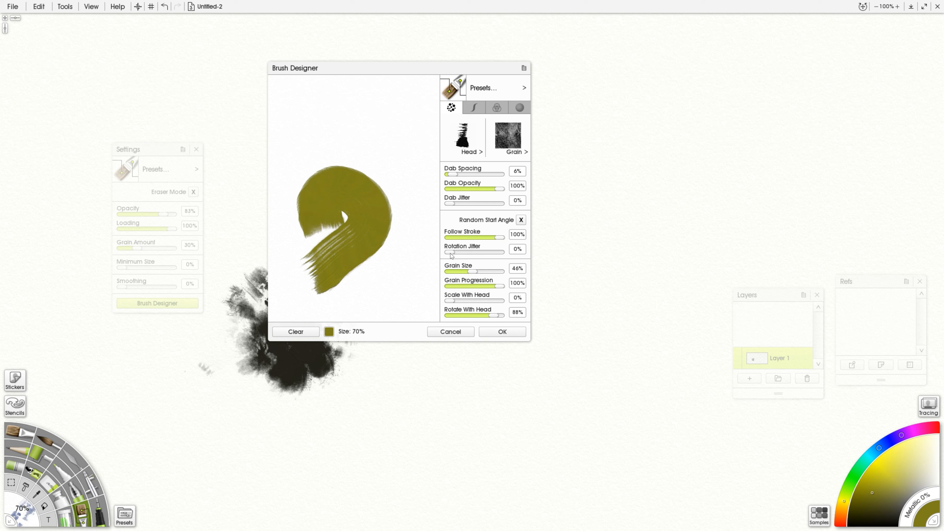
- Try rotation jitter at 43%, 10% and a higher amount with test strokes, reset it to 0% and clear the test area
drag(450, 253, 472, 254)
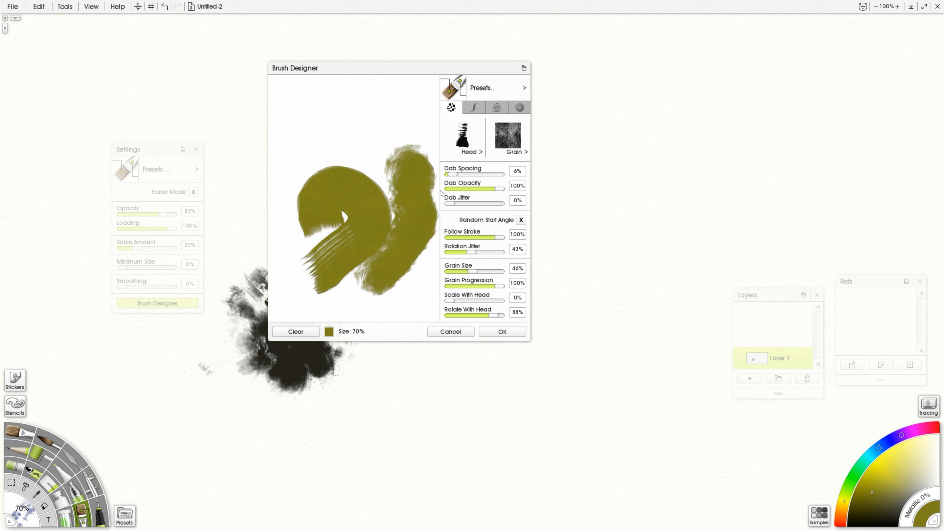
drag(471, 253, 454, 253)
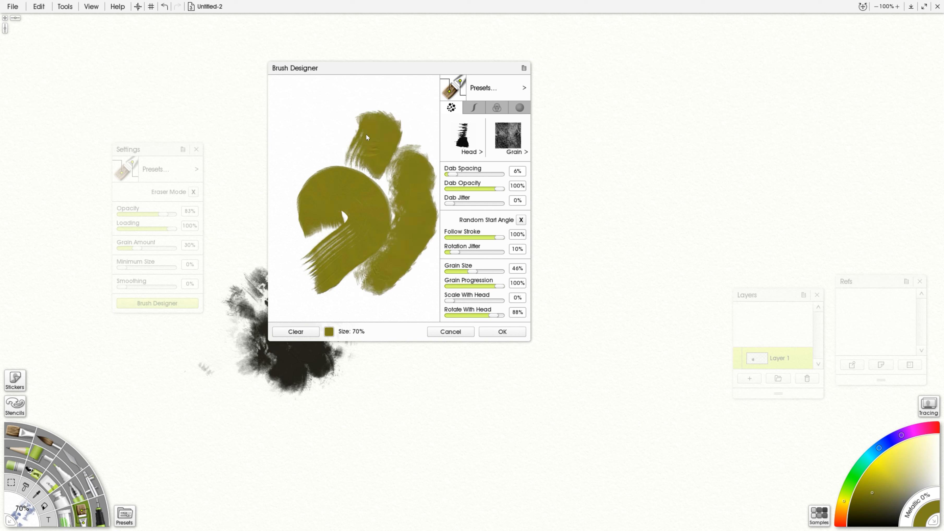
drag(455, 253, 483, 253)
drag(373, 301, 362, 296)
drag(491, 255, 443, 257)
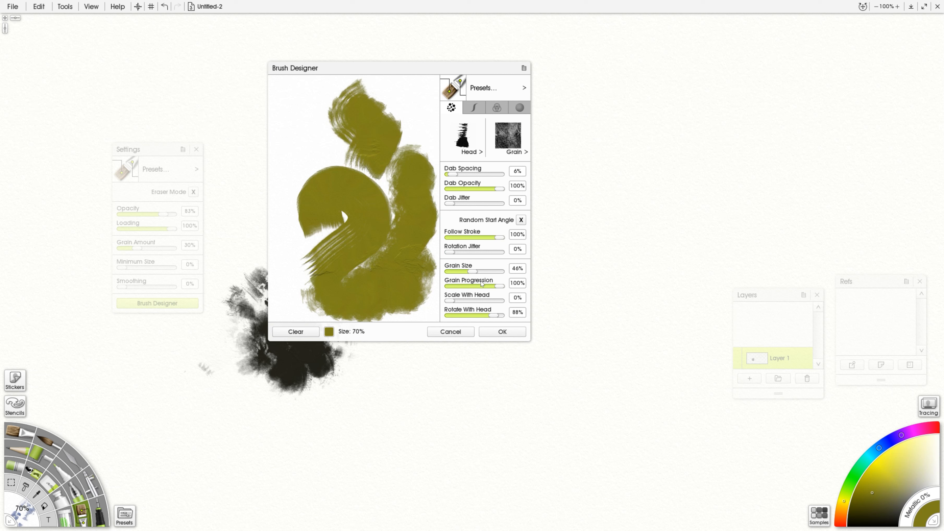
click(311, 331)
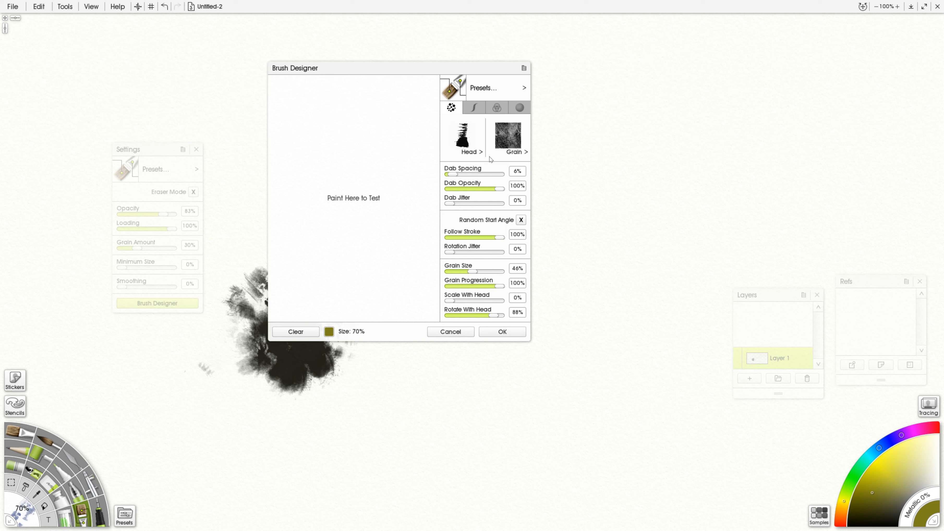
- Compare test strokes at 0% and 45% smoothing in the stroke settings, reset smoothing to 0% and clear the test area
click(477, 108)
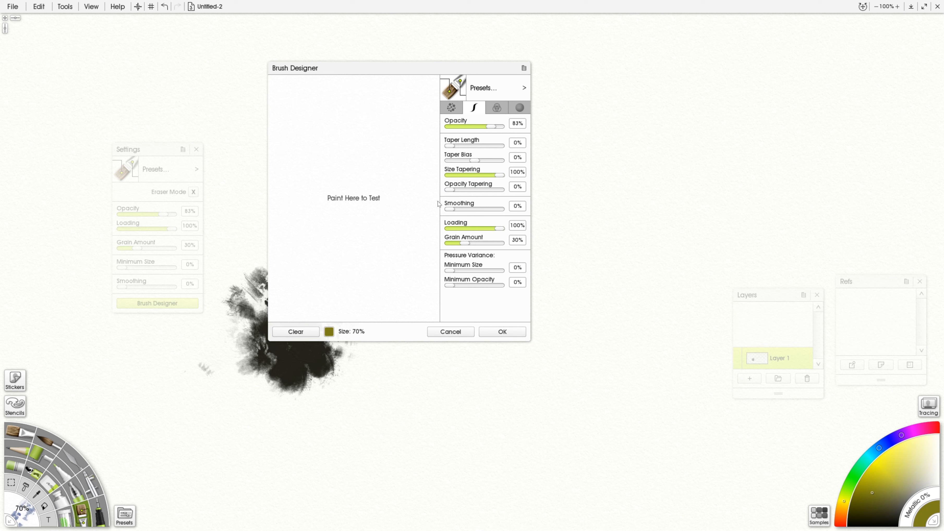
drag(451, 210, 428, 213)
mouse_move(306, 155)
mouse_down()
mouse_move(363, 205)
mouse_move(386, 268)
mouse_up()
drag(452, 209, 472, 210)
drag(387, 123, 440, 292)
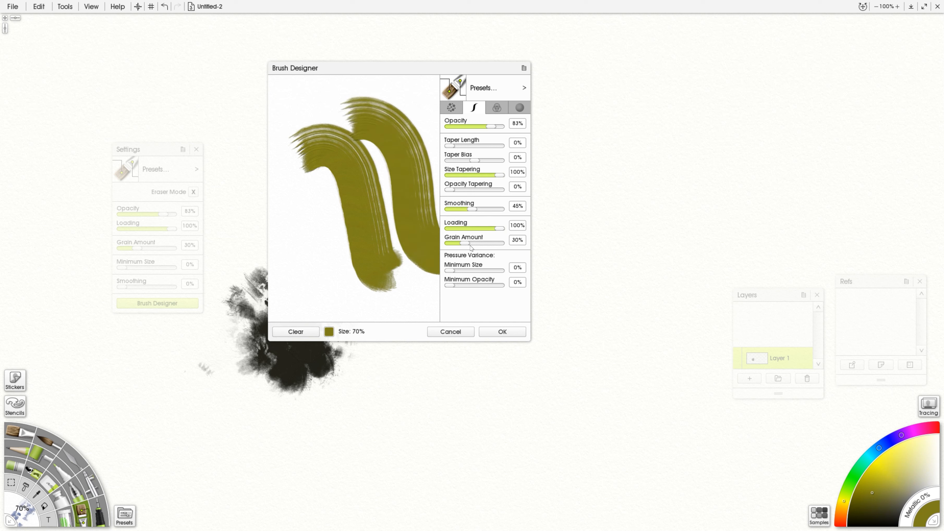
mouse_move(289, 193)
mouse_down()
mouse_move(318, 200)
mouse_move(364, 318)
mouse_up()
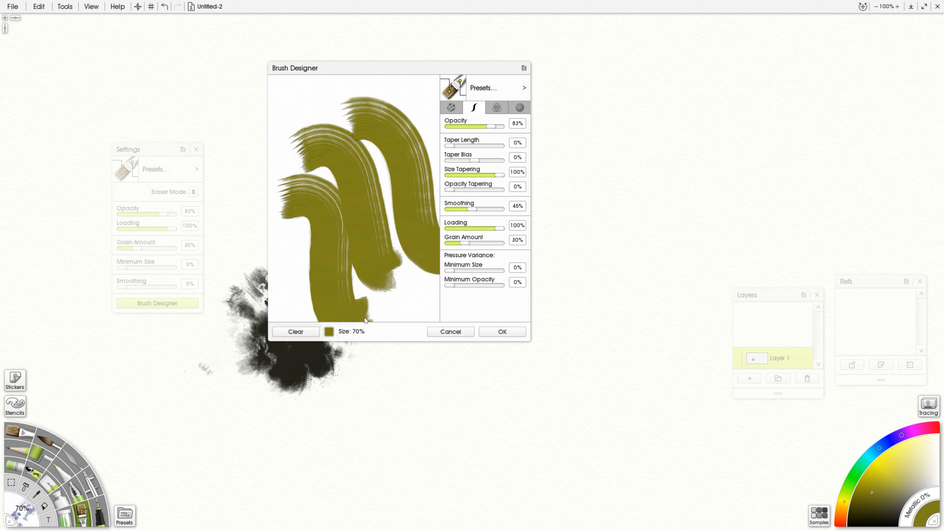
drag(454, 212, 434, 210)
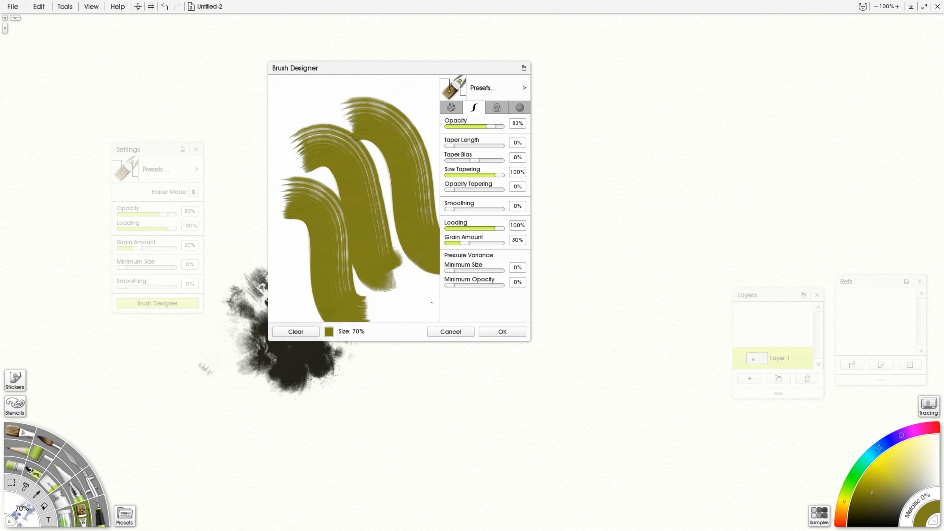
click(295, 331)
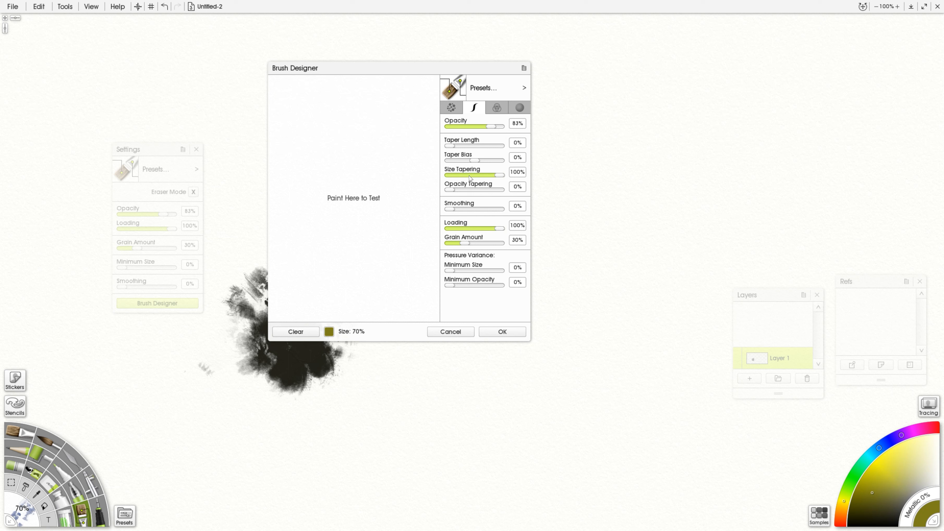
- Test size tapering at 5%, and test it at 100% combined with a taper length of 82%
drag(499, 174, 450, 173)
drag(332, 171, 399, 265)
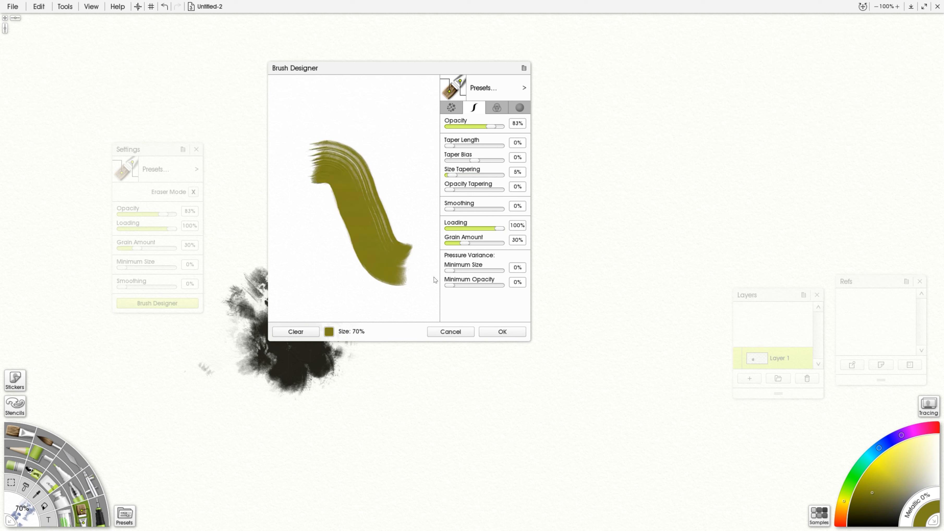
drag(452, 174, 492, 145)
drag(373, 141, 441, 225)
mouse_move(342, 119)
mouse_down()
mouse_move(417, 169)
mouse_move(503, 176)
mouse_up()
drag(301, 239, 386, 302)
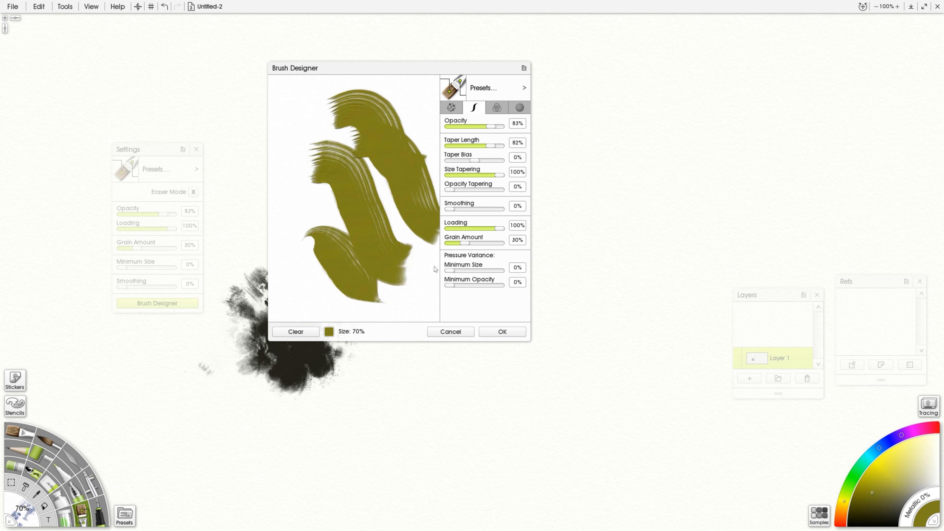
mouse_move(294, 217)
mouse_down()
mouse_move(376, 279)
mouse_move(419, 274)
mouse_up()
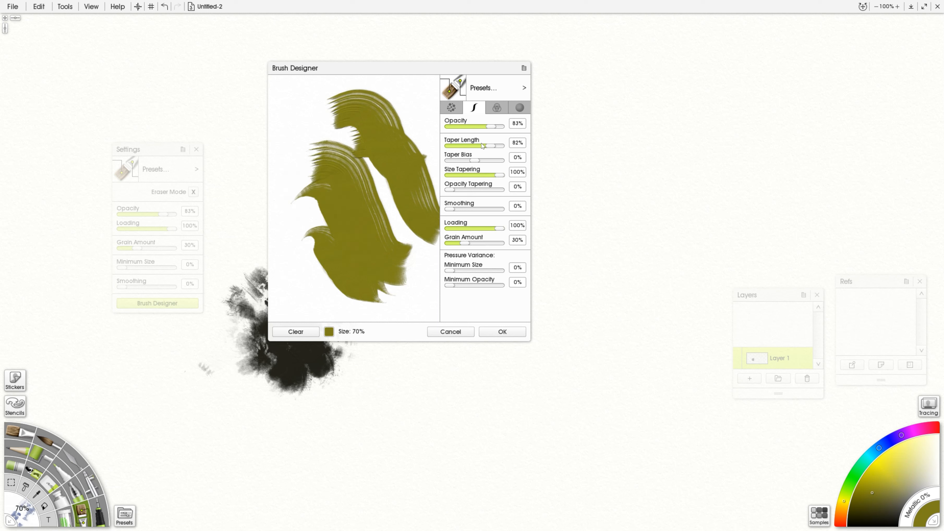
- Raise the taper length to 100% and paint two test strokes
drag(484, 144, 506, 145)
drag(285, 274, 348, 322)
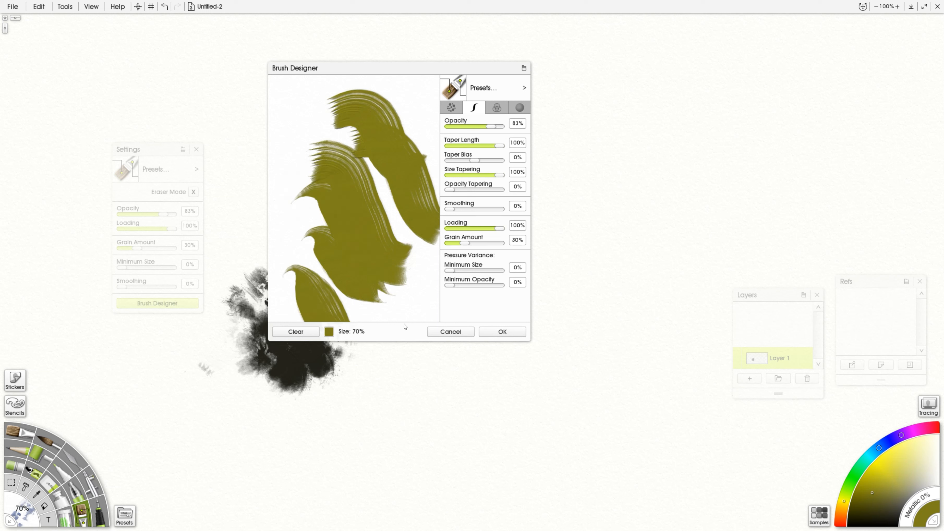
drag(286, 127, 345, 154)
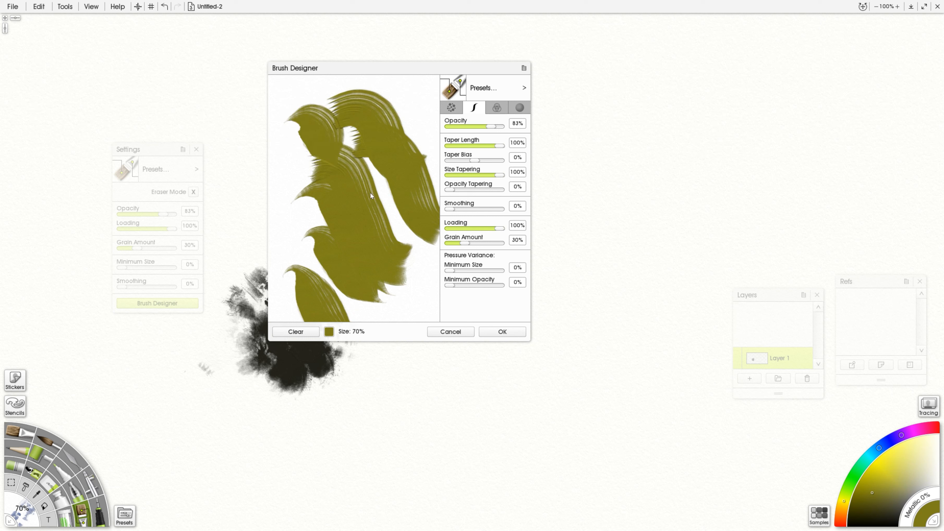
- Reduce size tapering and taper length to 0% and paint test strokes without tapering
drag(495, 174, 447, 174)
drag(371, 133, 433, 128)
drag(498, 145, 448, 145)
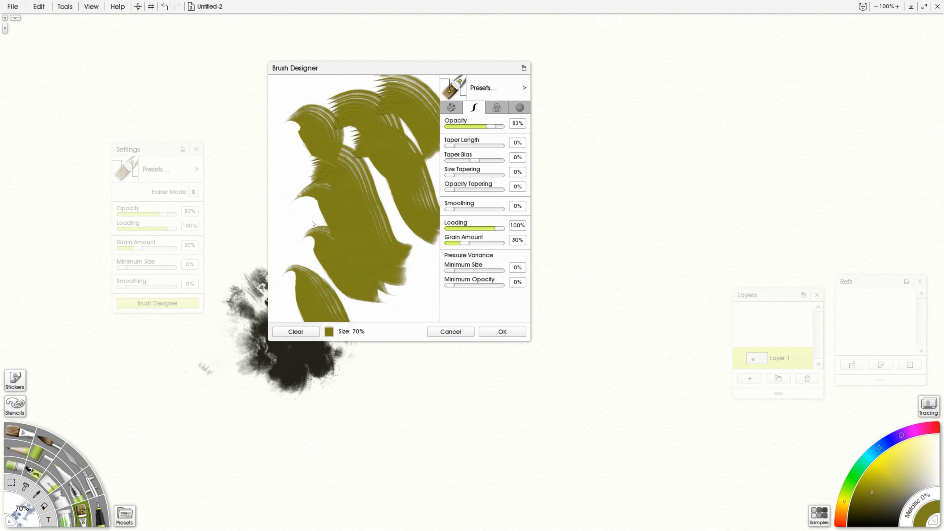
drag(277, 228, 327, 306)
mouse_move(295, 254)
mouse_down()
mouse_move(310, 254)
mouse_move(344, 311)
mouse_up()
mouse_move(392, 286)
mouse_down()
mouse_move(419, 297)
mouse_move(416, 327)
mouse_up()
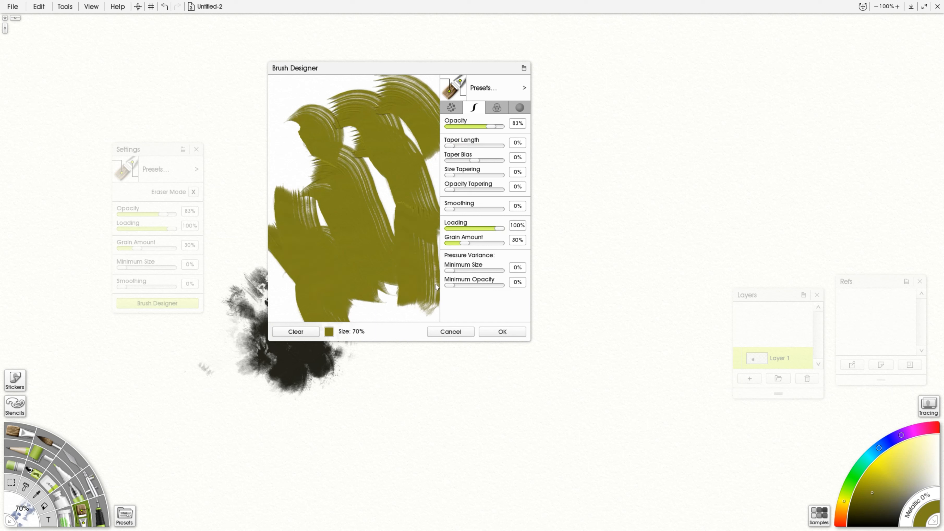
- Set size tapering to 100%, opacity tapering to 40% and taper length to 100%, and test the strokes on a cleared area
drag(451, 174, 503, 175)
drag(451, 190, 469, 189)
drag(286, 173, 376, 255)
drag(451, 146, 503, 145)
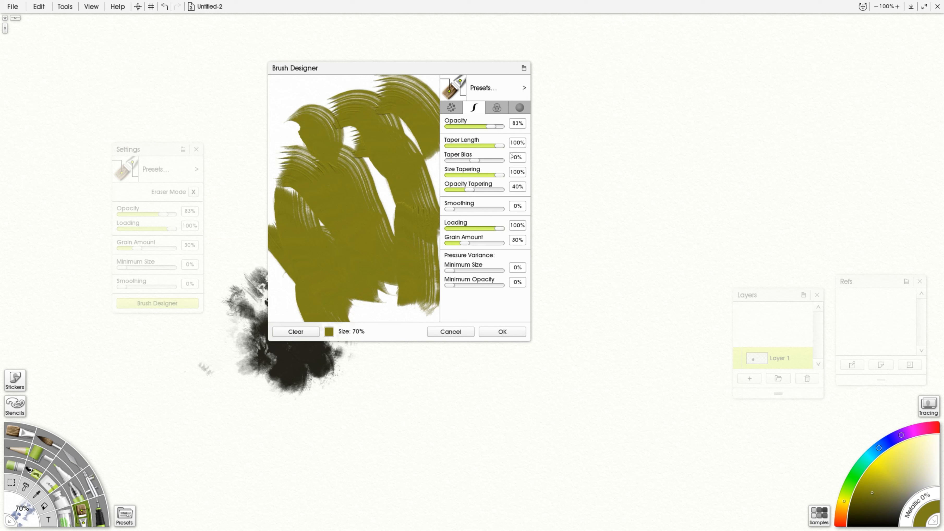
drag(349, 290, 412, 305)
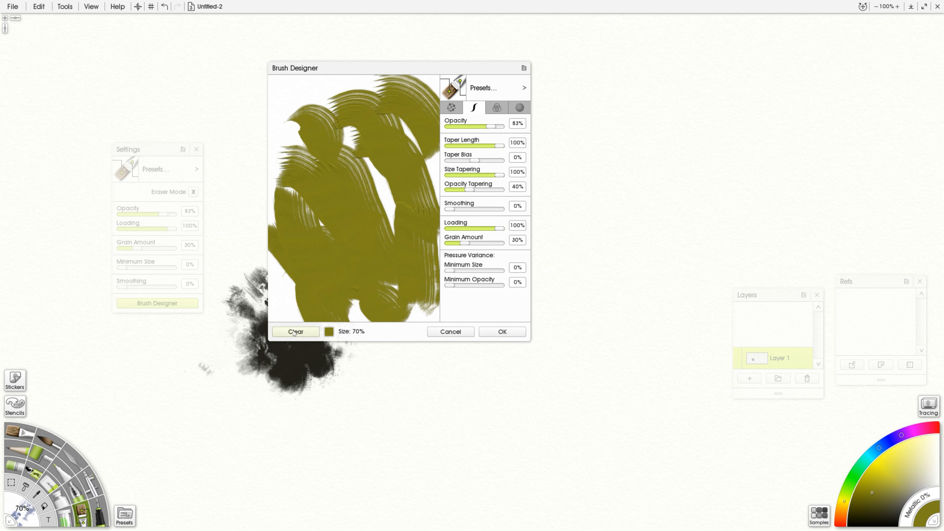
click(302, 331)
drag(290, 250, 363, 267)
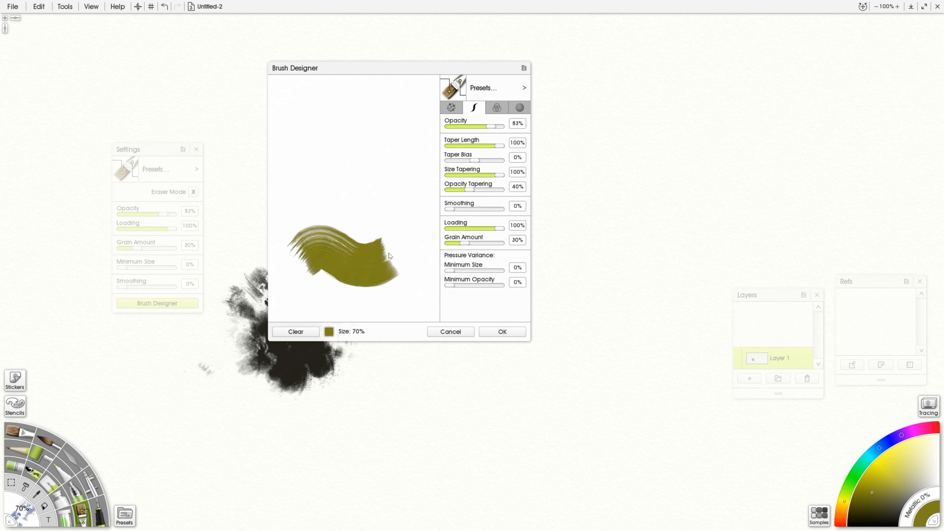
- Paint another tapered test stroke, set the taper length to 0%, and paint untapered strokes for comparison
mouse_move(332, 200)
mouse_down()
mouse_move(390, 223)
mouse_move(357, 245)
mouse_move(409, 232)
mouse_move(393, 195)
mouse_up()
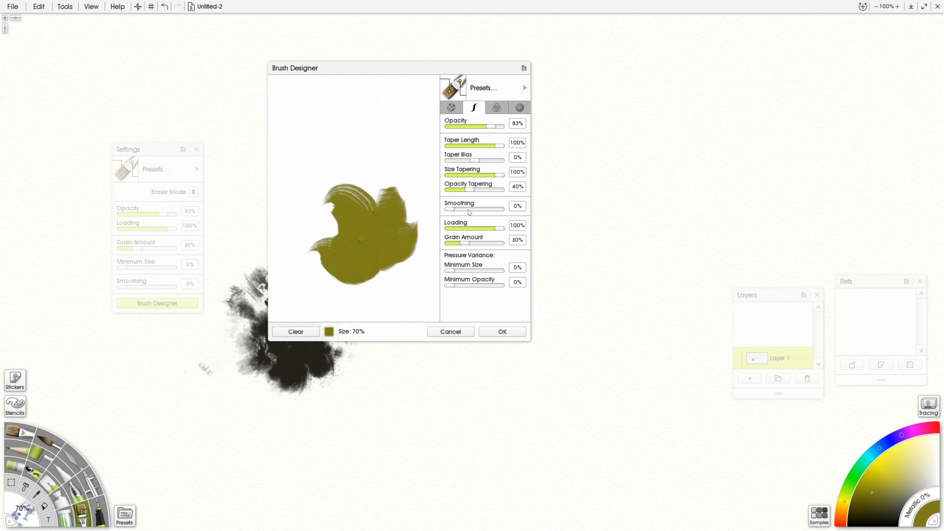
drag(498, 146, 447, 146)
mouse_move(357, 187)
mouse_down()
mouse_move(394, 180)
mouse_move(384, 173)
mouse_move(387, 187)
mouse_up()
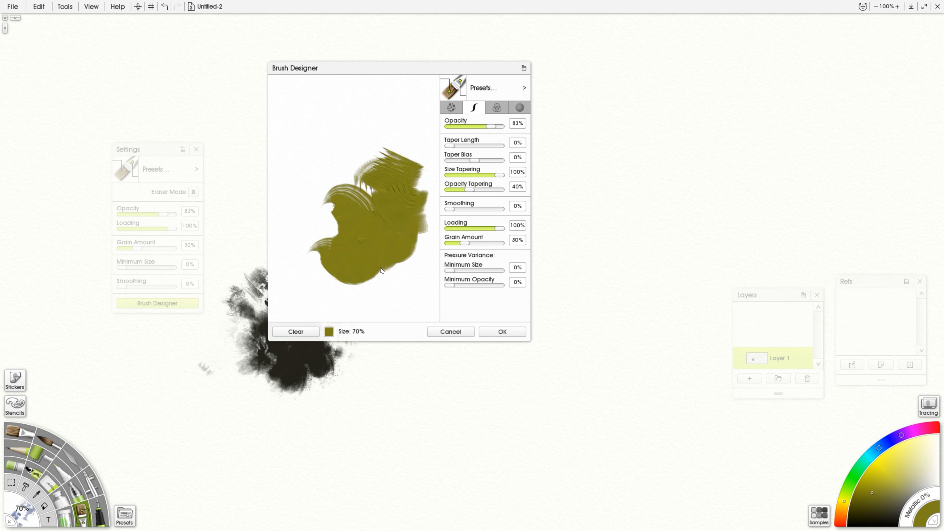
- Change the test color to blue (#3A6696) and paint strokes over the olive paint
click(330, 331)
drag(414, 315, 436, 315)
mouse_move(421, 261)
mouse_down()
mouse_move(431, 268)
mouse_move(411, 286)
mouse_up()
key(Return)
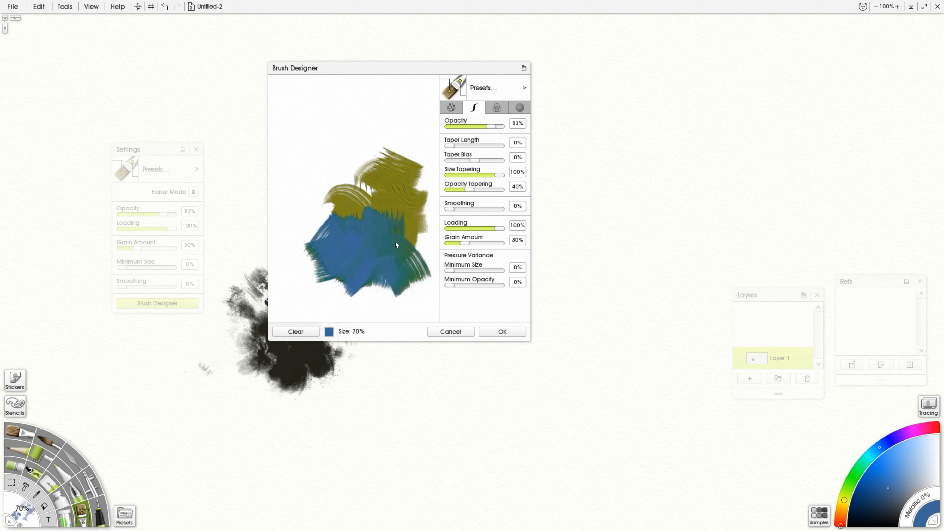
drag(396, 243, 427, 228)
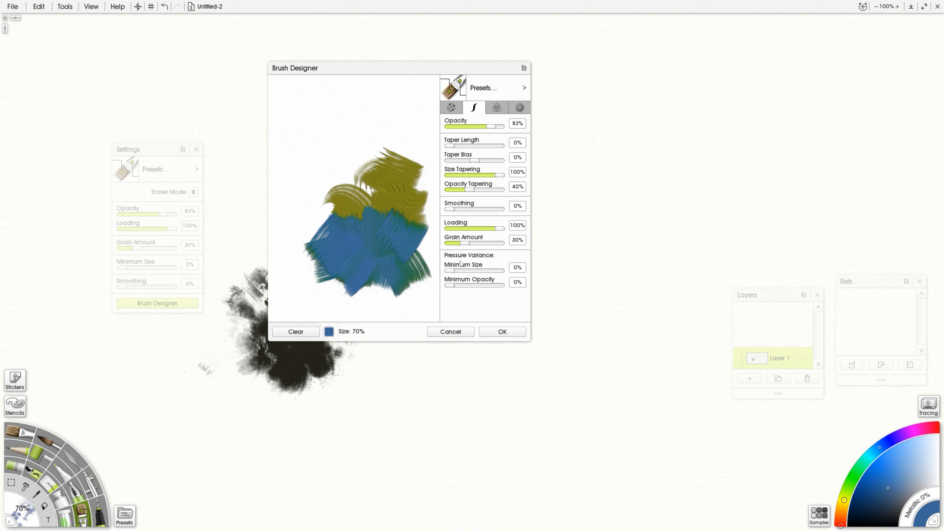
- Test color pickup at 84% and 96% over the olive and blue paint, and settle on 10%
click(495, 108)
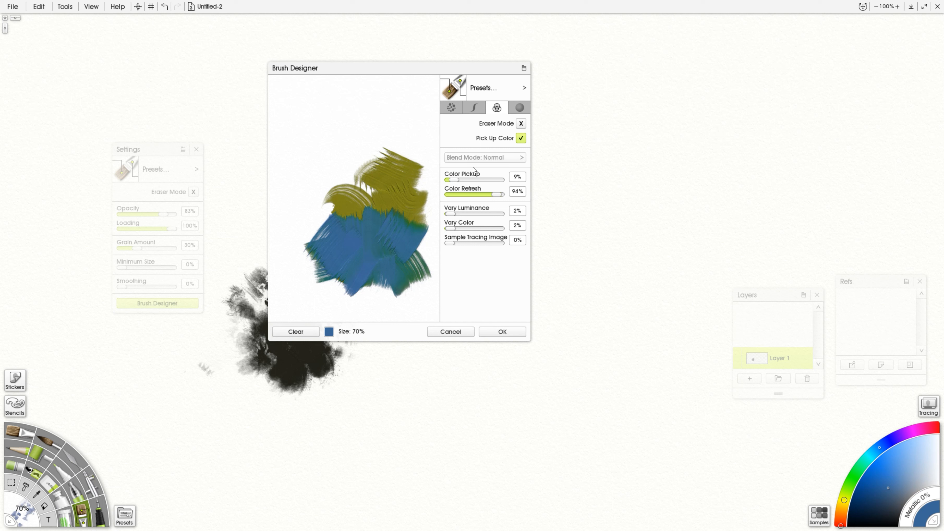
drag(457, 180, 492, 180)
drag(382, 210, 412, 169)
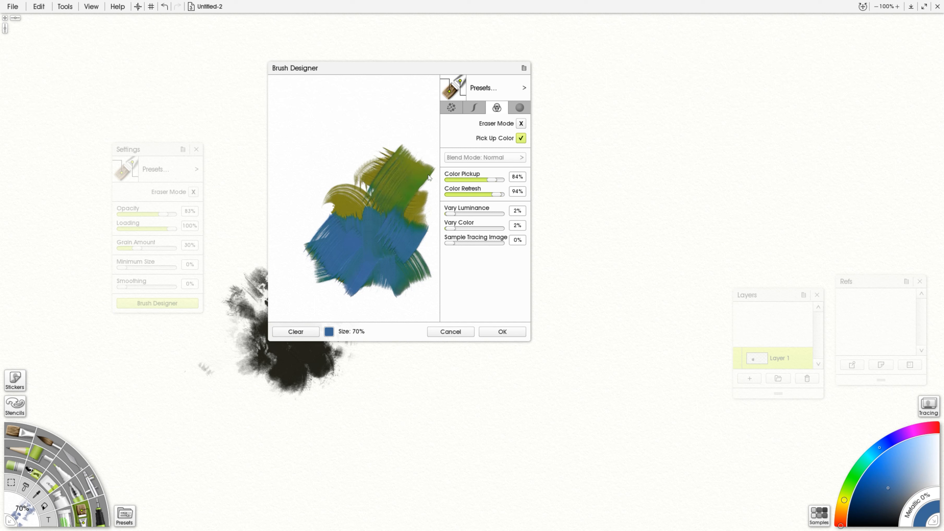
drag(497, 185, 500, 185)
drag(357, 208, 360, 143)
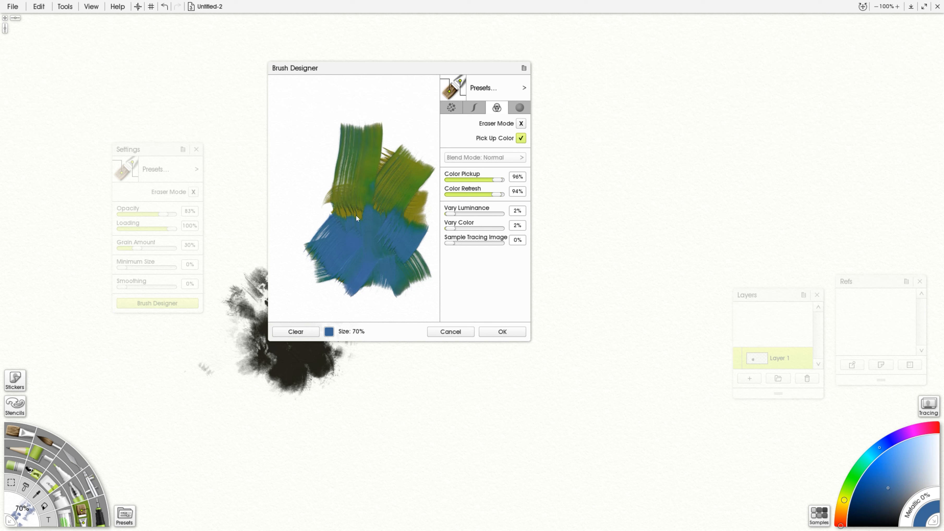
drag(499, 180, 454, 182)
mouse_move(340, 231)
mouse_down()
mouse_move(301, 210)
mouse_move(270, 223)
mouse_up()
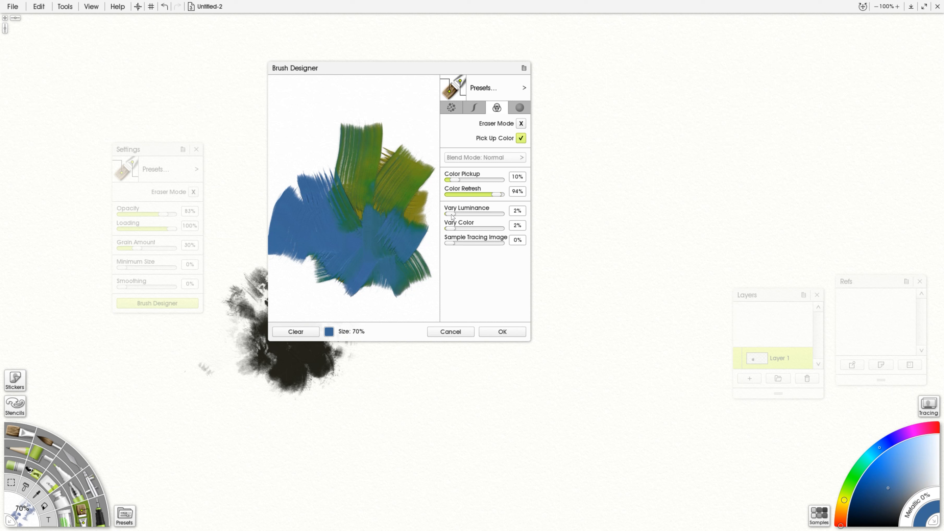
- Test vary luminance at 10% and vary color at 13%, and return both to 2% with further test strokes
drag(451, 215, 456, 214)
drag(368, 297, 395, 286)
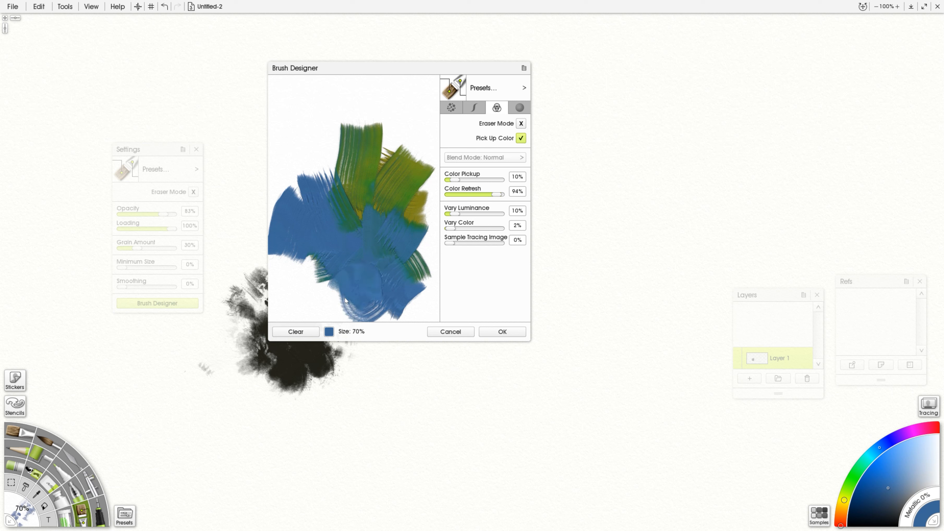
drag(456, 215, 458, 228)
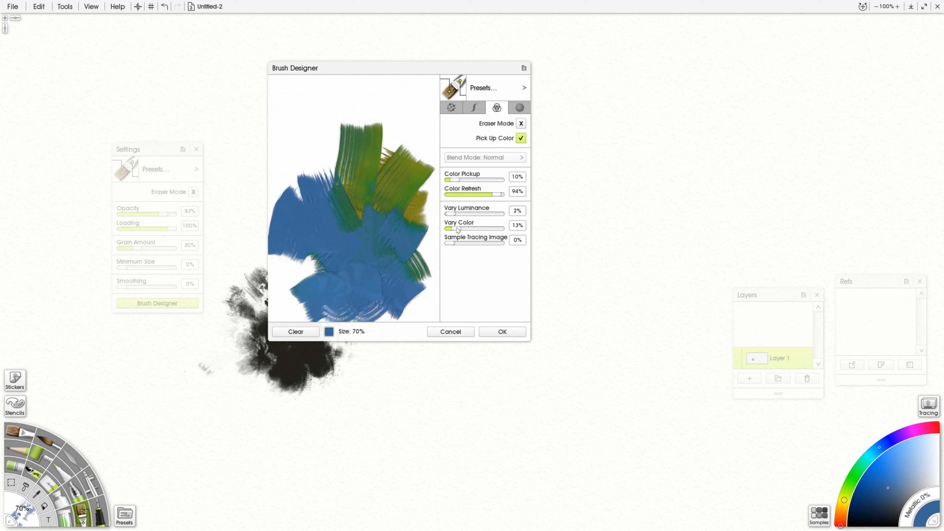
drag(302, 289, 353, 265)
drag(462, 230, 451, 230)
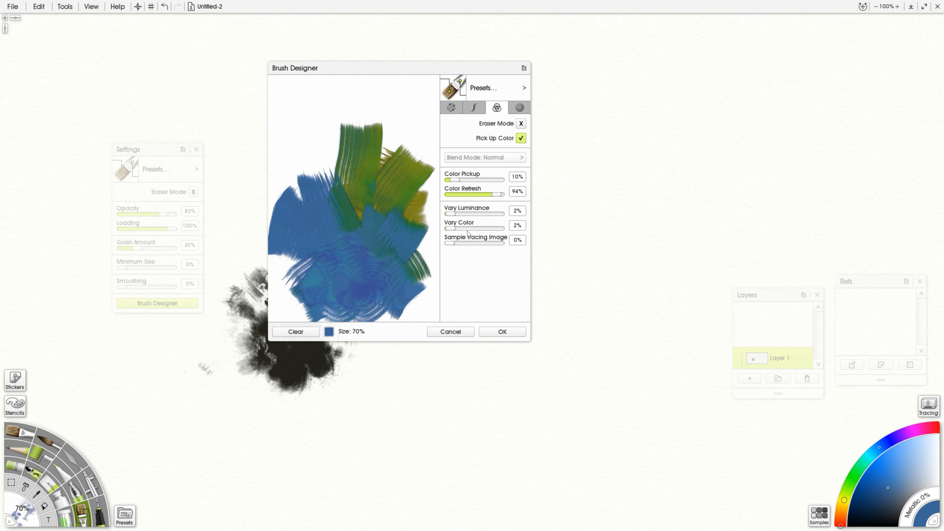
mouse_move(367, 179)
mouse_down()
mouse_move(338, 231)
mouse_move(381, 214)
mouse_move(412, 163)
mouse_up()
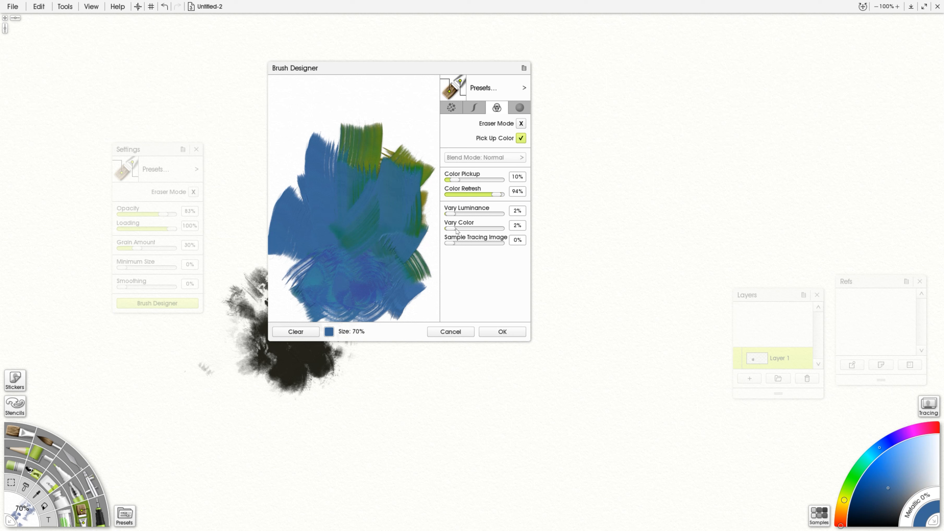
- Clear the test area and compare strokes with the paint texture loading at 83% and 2%
click(519, 108)
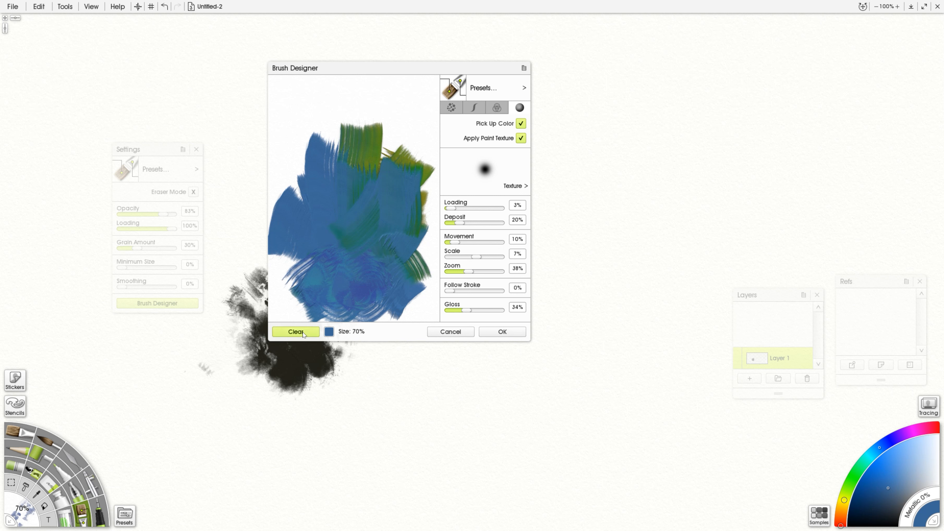
click(278, 331)
drag(454, 208, 493, 207)
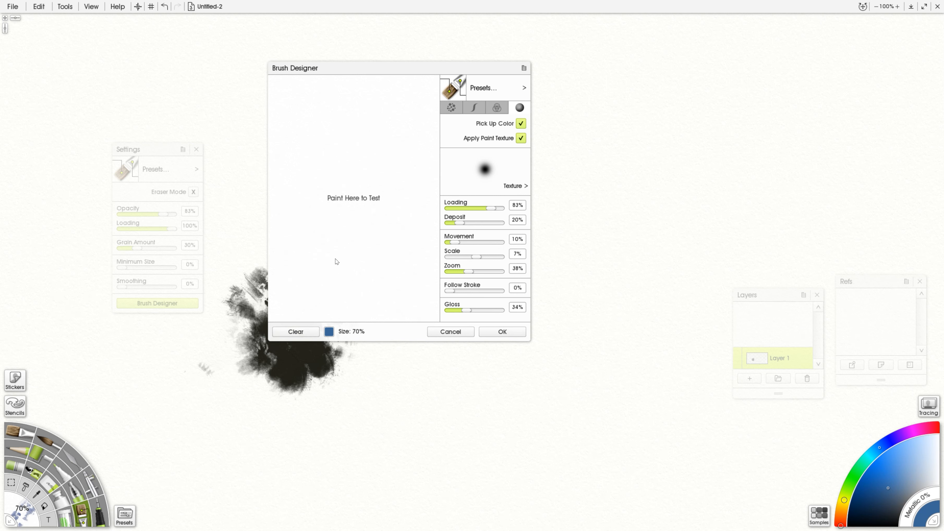
drag(335, 259, 382, 231)
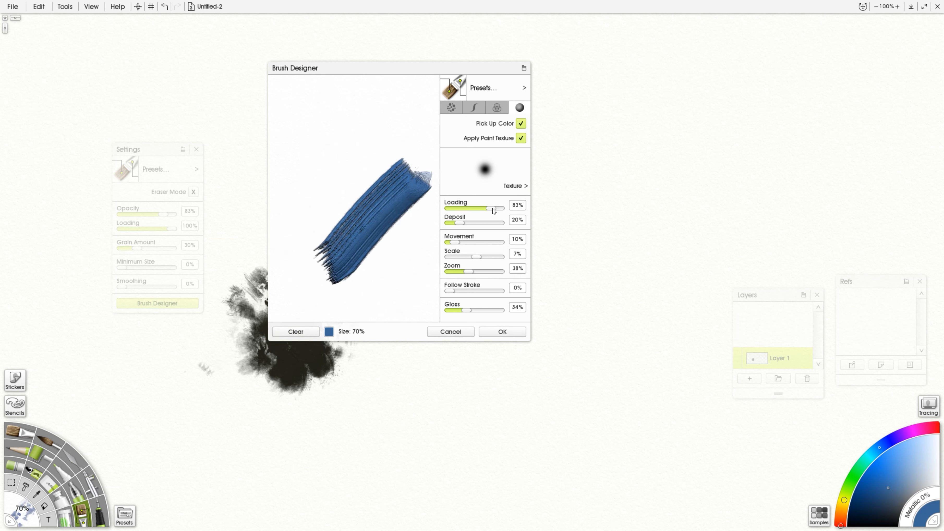
drag(481, 208, 451, 208)
mouse_move(385, 219)
mouse_down()
mouse_move(336, 278)
mouse_move(423, 207)
mouse_move(356, 296)
mouse_move(425, 242)
mouse_move(377, 302)
mouse_move(428, 267)
mouse_move(406, 288)
mouse_up()
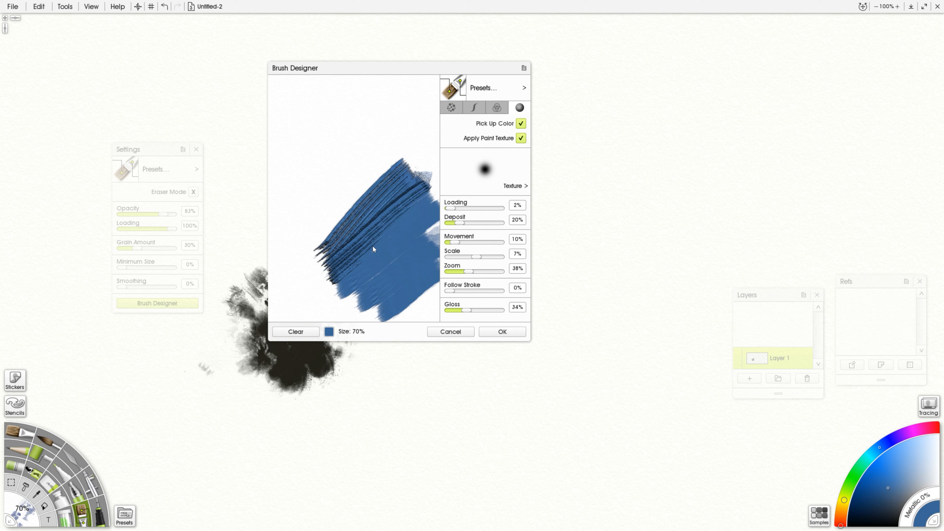
- Compare texture loading at 83% and 0%, clearing the test area, and settle on 1% with a test stroke
drag(452, 208, 492, 207)
mouse_move(389, 167)
mouse_down()
mouse_move(320, 234)
mouse_move(326, 257)
mouse_move(311, 222)
mouse_move(303, 240)
mouse_move(360, 239)
mouse_up()
mouse_move(404, 163)
mouse_down()
mouse_move(340, 183)
mouse_move(313, 228)
mouse_move(396, 203)
mouse_move(428, 167)
mouse_up()
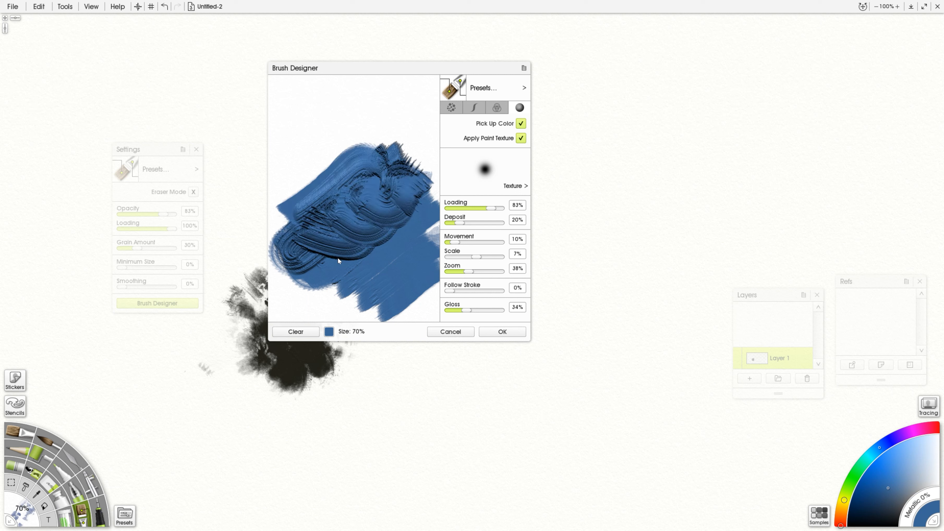
drag(492, 211, 448, 209)
mouse_move(359, 269)
mouse_down()
mouse_move(301, 256)
mouse_move(312, 208)
mouse_up()
click(295, 331)
mouse_move(313, 286)
mouse_down()
mouse_move(370, 215)
mouse_move(399, 294)
mouse_up()
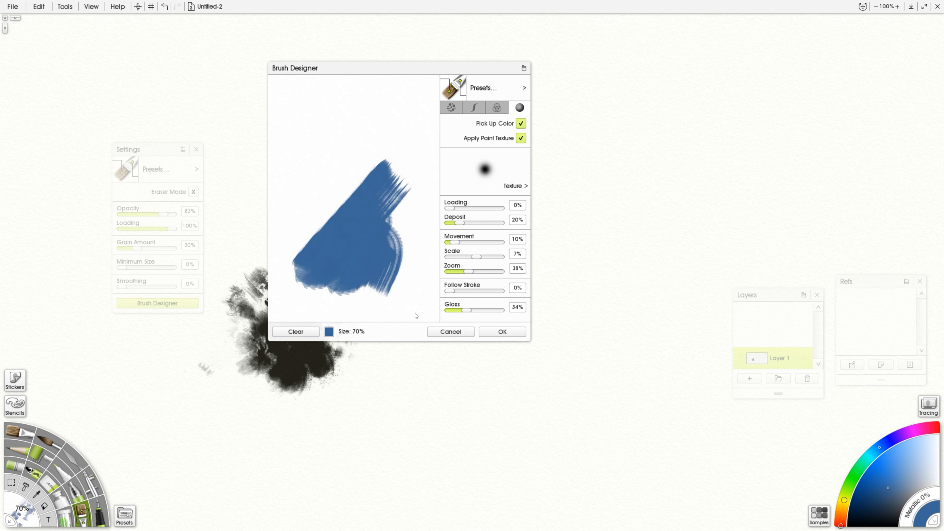
drag(452, 210, 449, 211)
mouse_move(386, 204)
mouse_down()
mouse_move(423, 192)
mouse_move(378, 274)
mouse_up()
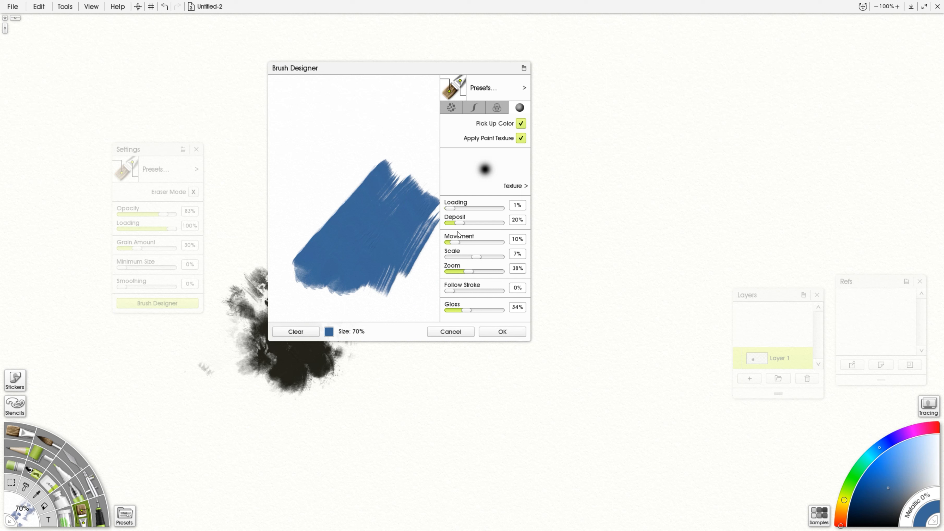
- Test the paint texture deposit at 94%, reduce it to 18%, and paint strokes on a cleared area
drag(460, 223, 497, 223)
mouse_move(428, 245)
mouse_down()
mouse_move(377, 312)
mouse_move(375, 238)
mouse_move(344, 210)
mouse_move(327, 149)
mouse_move(416, 175)
mouse_up()
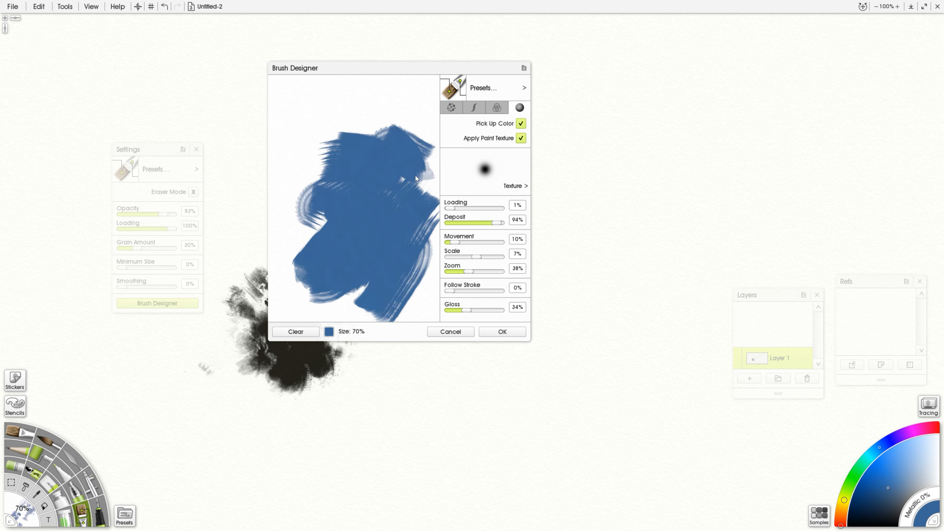
drag(450, 208, 460, 208)
mouse_move(351, 212)
mouse_down()
mouse_move(313, 240)
mouse_move(369, 222)
mouse_move(372, 264)
mouse_up()
mouse_move(497, 223)
mouse_down()
mouse_move(457, 222)
mouse_move(450, 208)
mouse_move(473, 223)
mouse_move(460, 223)
mouse_up()
click(316, 331)
mouse_move(322, 281)
mouse_down()
mouse_move(392, 198)
mouse_move(353, 290)
mouse_move(386, 297)
mouse_up()
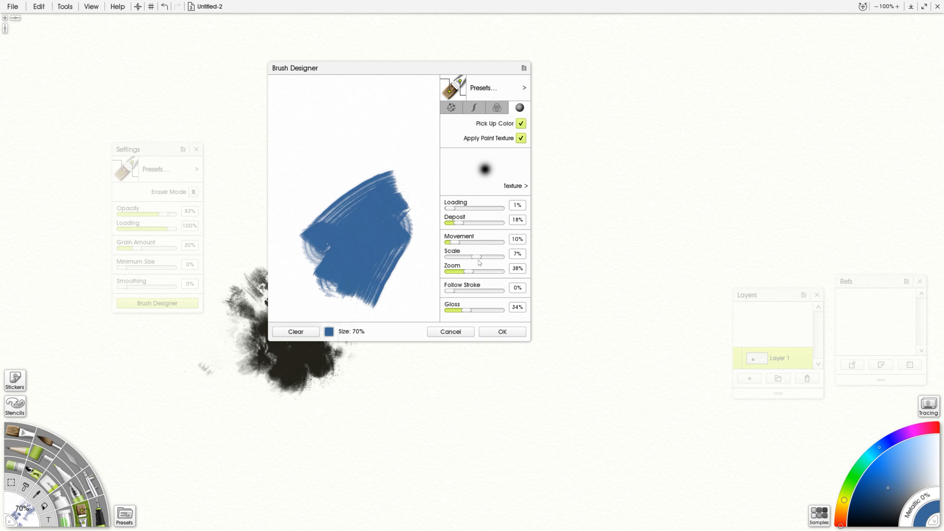
- Set the texture scale to 0%, test texture movement at 43%, and reduce movement to 22%
drag(479, 257, 474, 258)
mouse_move(394, 138)
mouse_down()
mouse_move(362, 170)
mouse_move(335, 177)
mouse_up()
drag(455, 242, 473, 242)
mouse_move(327, 235)
mouse_down()
mouse_move(368, 155)
mouse_move(301, 198)
mouse_up()
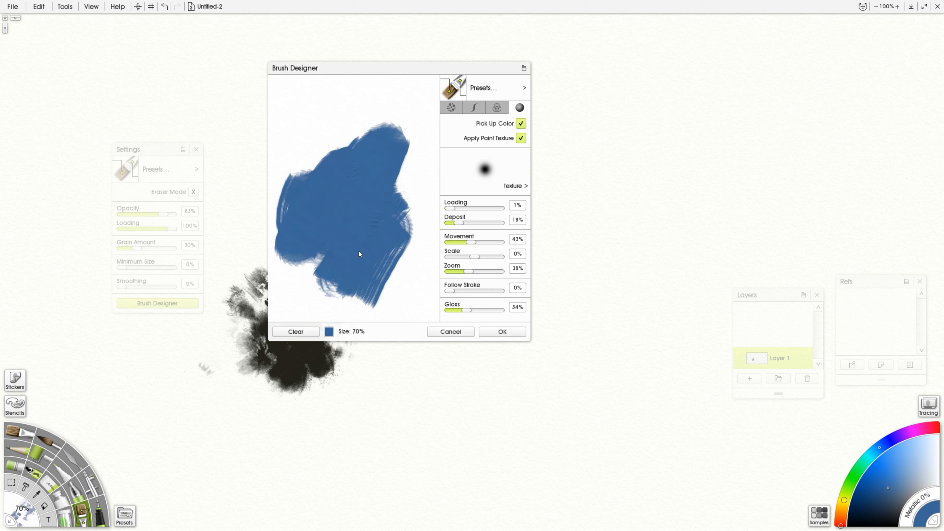
drag(471, 242, 460, 242)
- Test the texture gloss at 78%, and raise it to 100% with more test strokes over the blue paint
drag(467, 309, 487, 308)
mouse_move(406, 274)
mouse_down()
mouse_move(384, 237)
mouse_move(353, 259)
mouse_up()
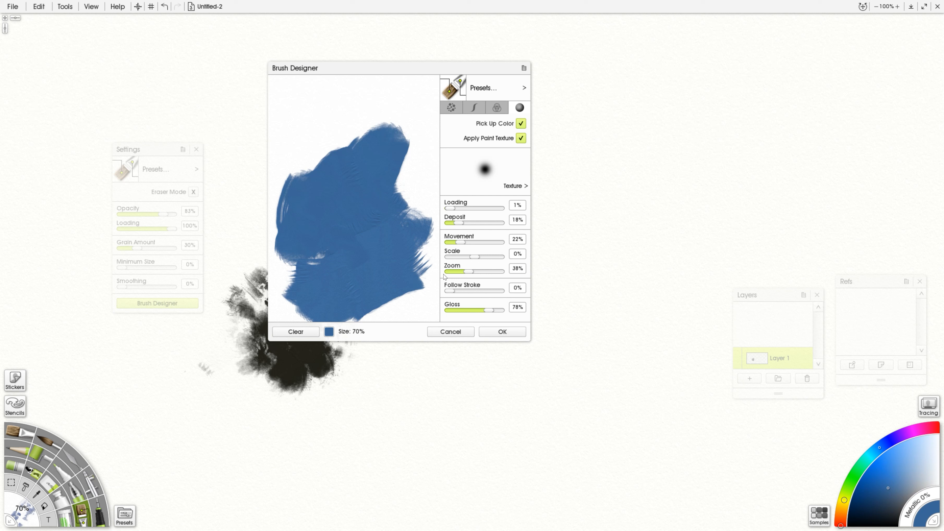
drag(487, 310, 509, 311)
drag(349, 210, 387, 171)
drag(317, 186, 359, 184)
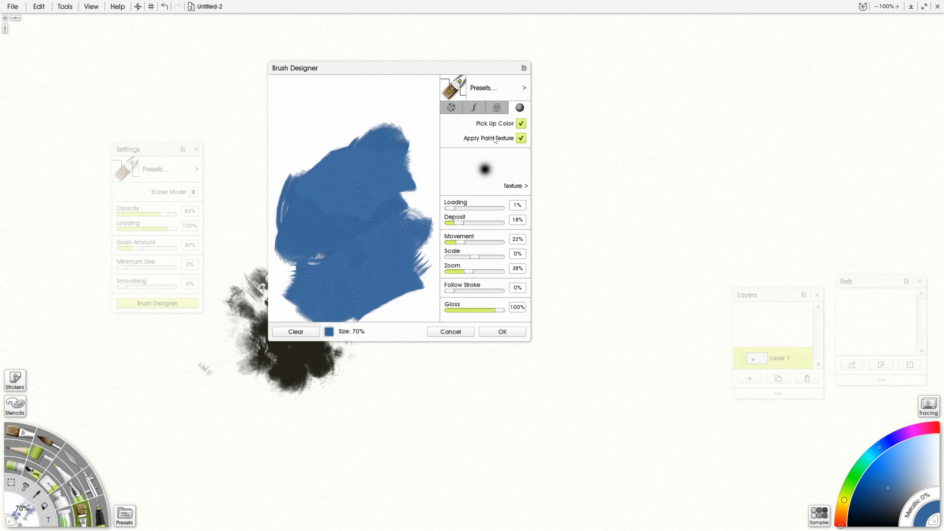
click(497, 108)
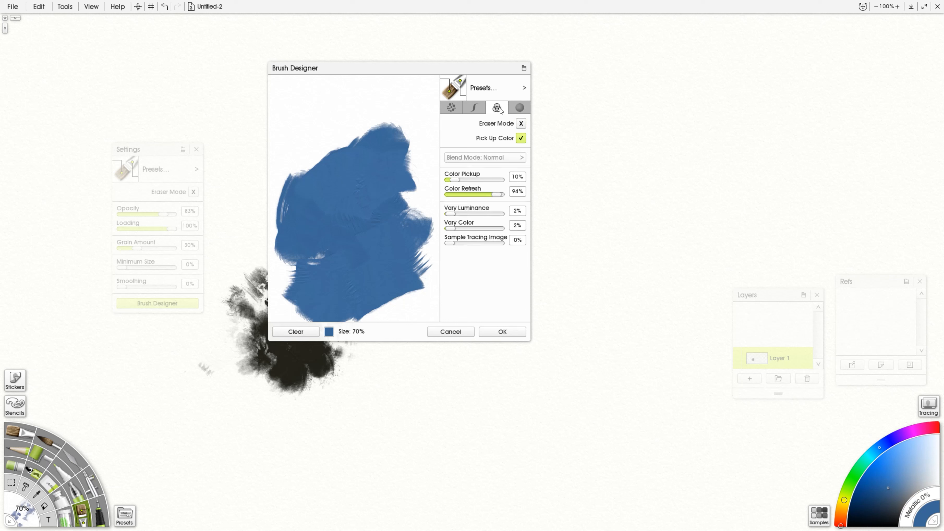
click(476, 108)
click(520, 108)
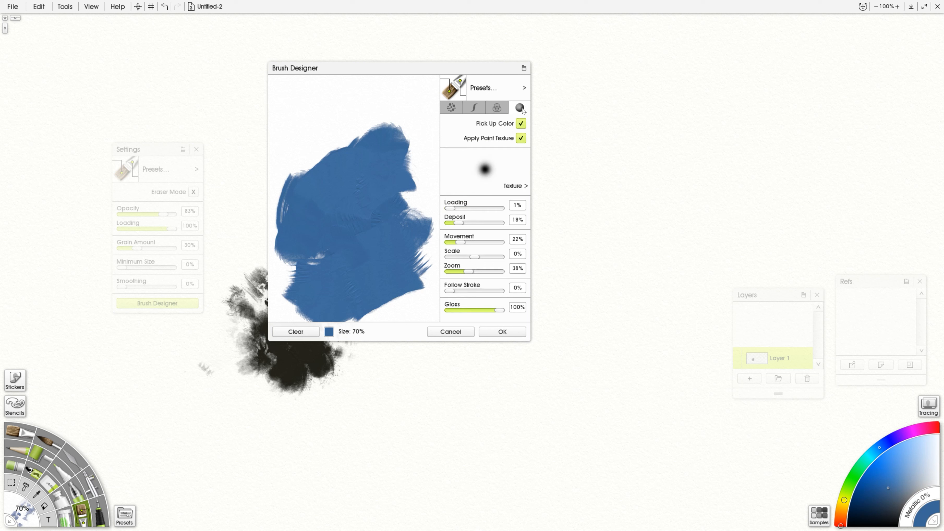
- Test the paint texture loading at 12%, and return it to 1% to paint over the ridged strokes
drag(456, 211, 458, 210)
mouse_move(320, 160)
mouse_down()
mouse_move(384, 125)
mouse_move(331, 145)
mouse_move(296, 177)
mouse_move(318, 171)
mouse_up()
mouse_move(373, 127)
mouse_down()
mouse_move(290, 191)
mouse_move(337, 154)
mouse_move(373, 147)
mouse_move(306, 179)
mouse_move(366, 163)
mouse_move(344, 150)
mouse_move(319, 183)
mouse_move(337, 197)
mouse_move(377, 185)
mouse_up()
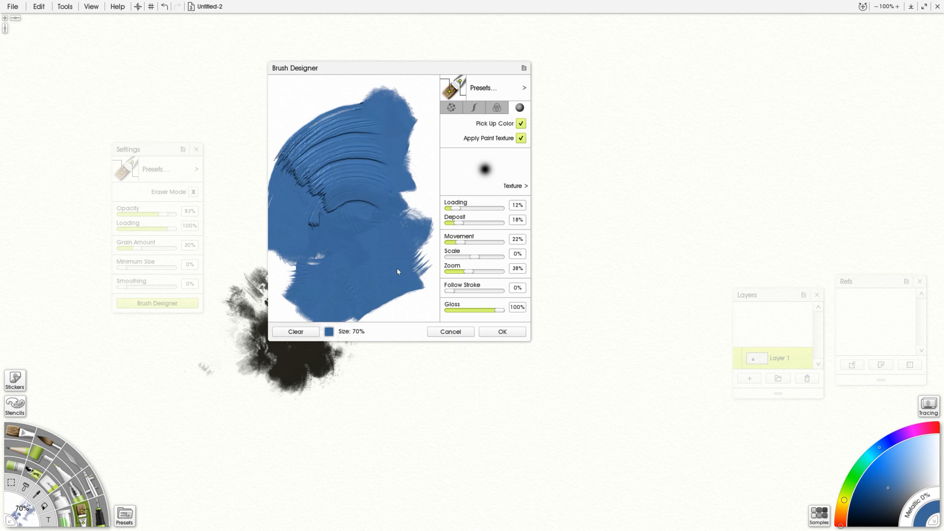
drag(457, 209, 452, 212)
mouse_move(374, 256)
mouse_down()
mouse_move(309, 234)
mouse_move(394, 125)
mouse_move(346, 111)
mouse_move(269, 149)
mouse_up()
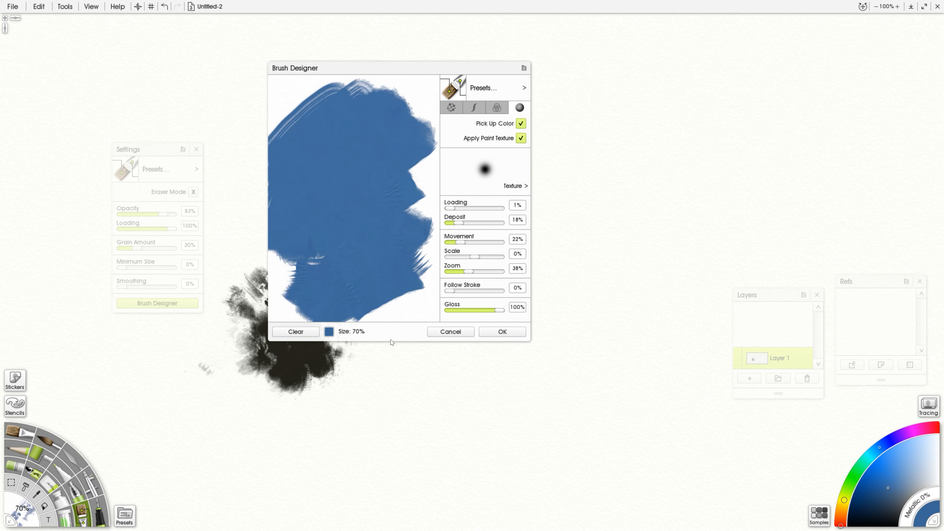
click(455, 111)
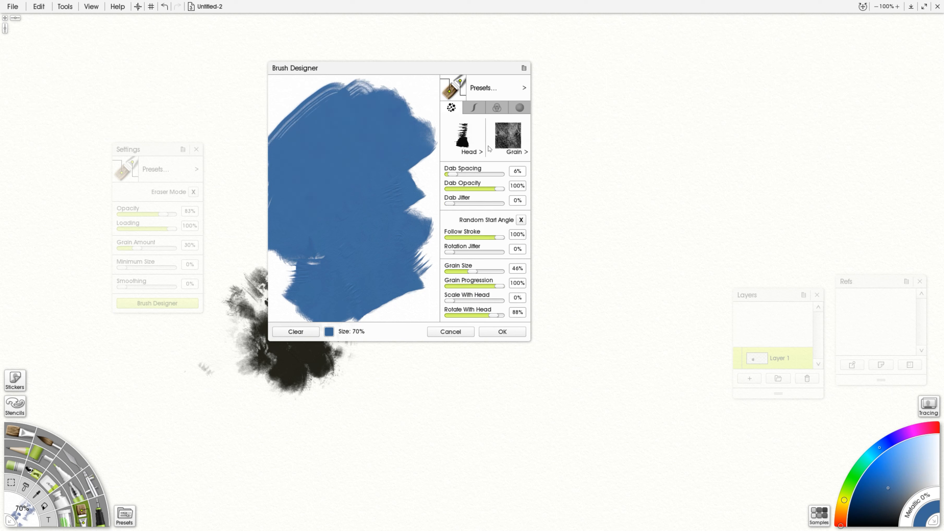
click(477, 110)
click(520, 108)
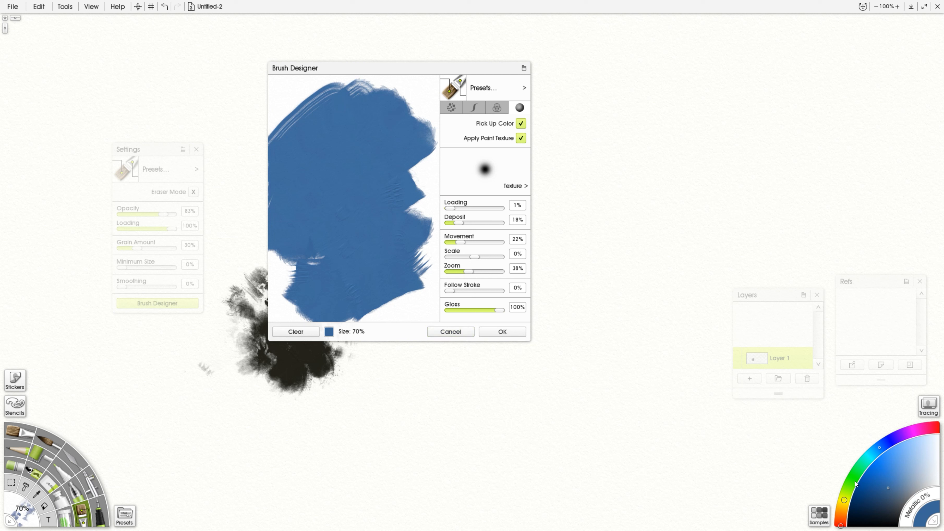
- Change the test color to a pale yellow (#E1DB89)
click(329, 332)
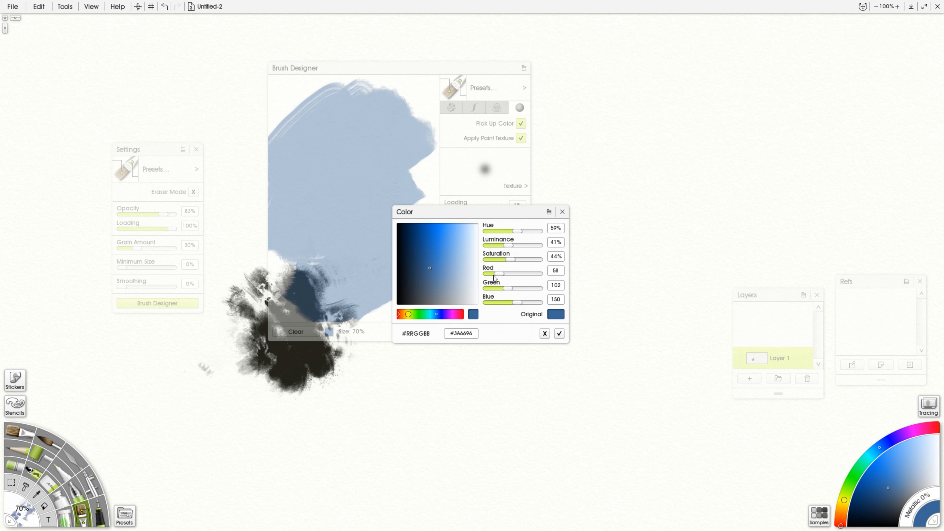
click(408, 315)
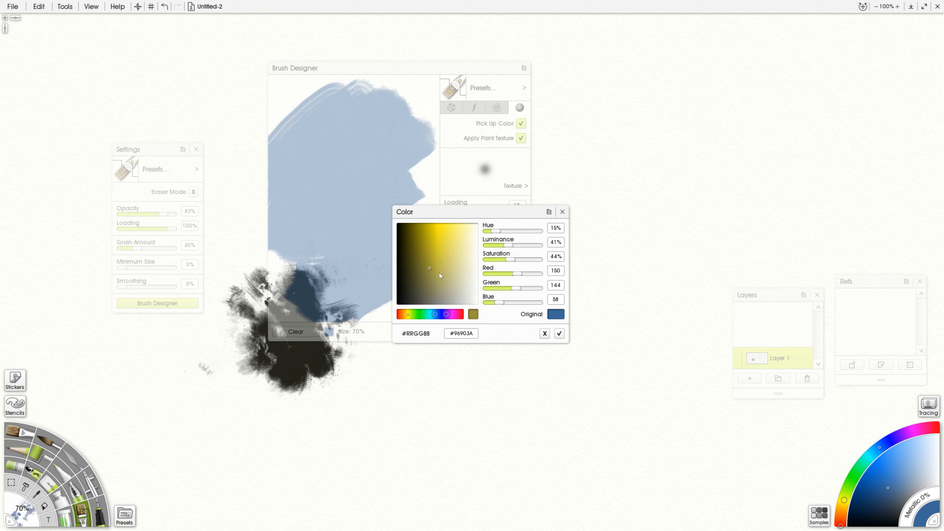
drag(446, 261, 454, 257)
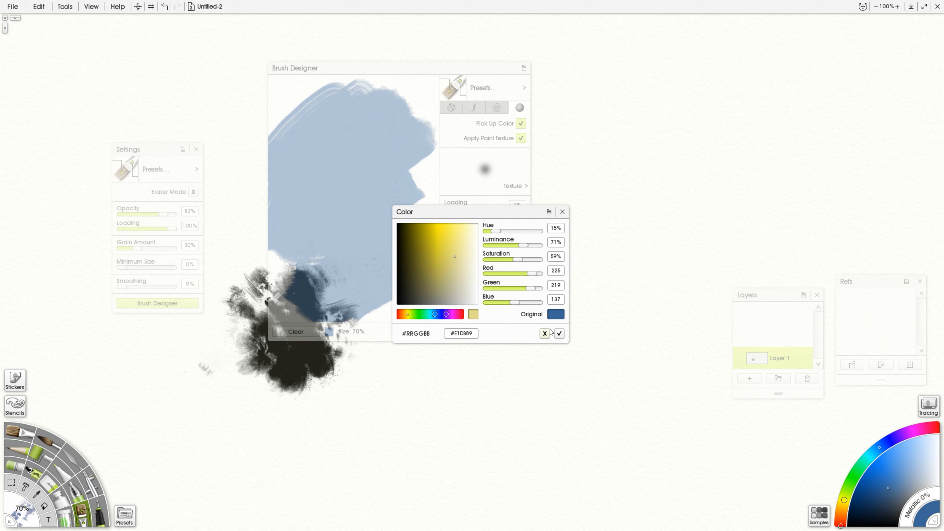
click(559, 333)
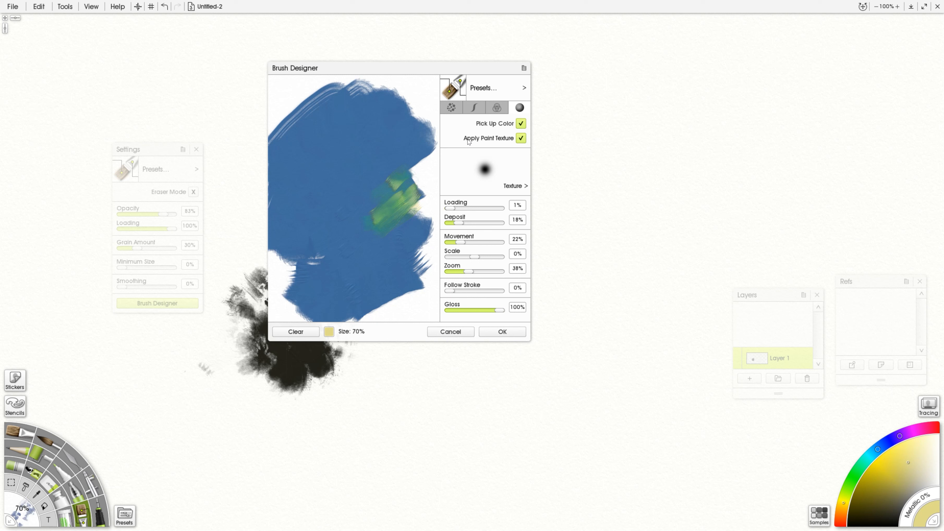
- Show the brush's dab settings and blend pale yellow strokes into the right edge of the blue paint
click(451, 108)
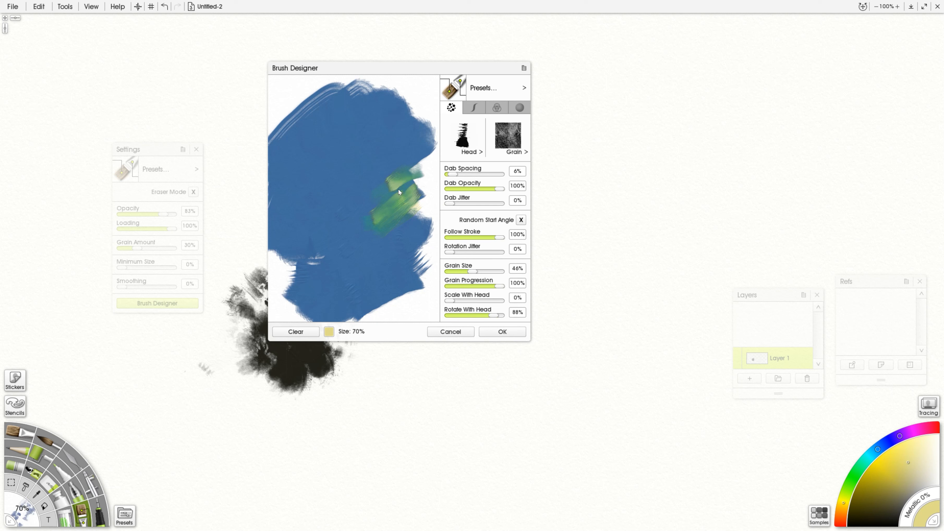
drag(421, 158, 416, 189)
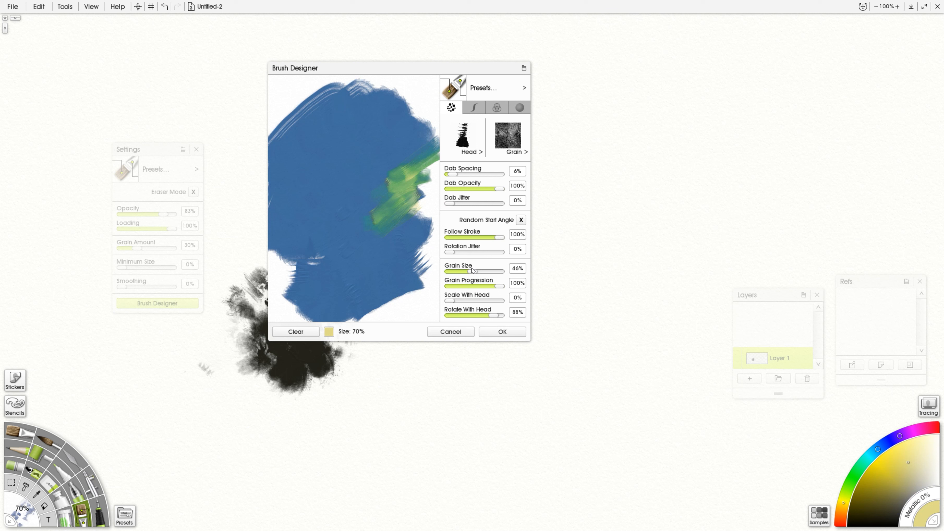
drag(427, 170, 422, 186)
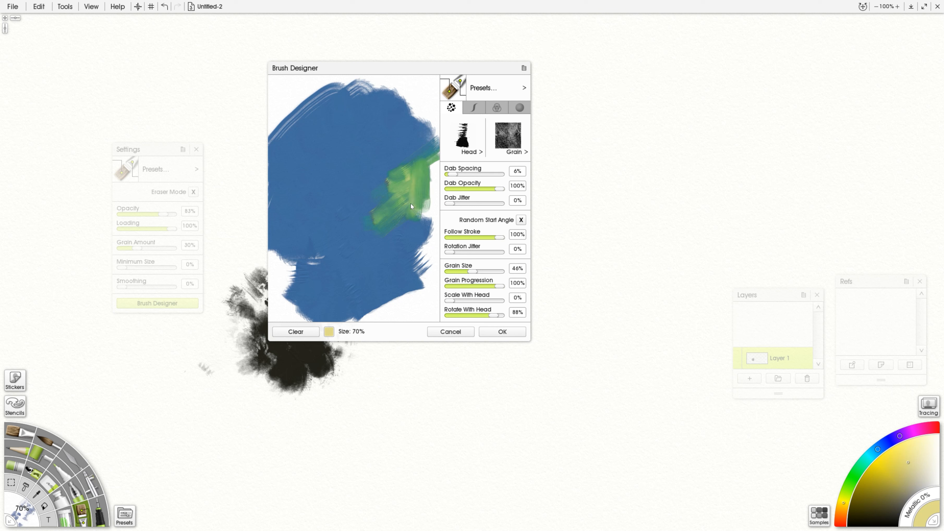
drag(422, 223, 402, 240)
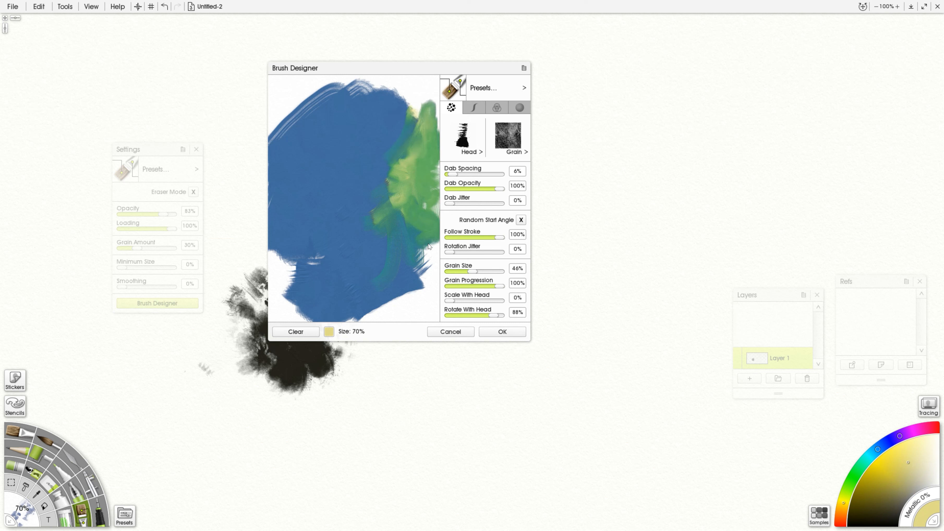
drag(428, 244, 417, 334)
drag(427, 260, 409, 303)
drag(414, 230, 383, 276)
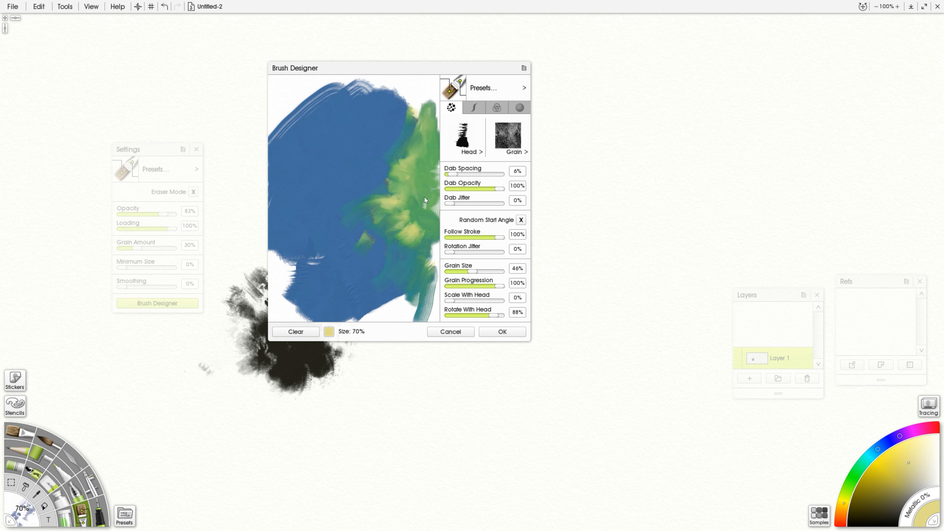
drag(406, 97, 412, 123)
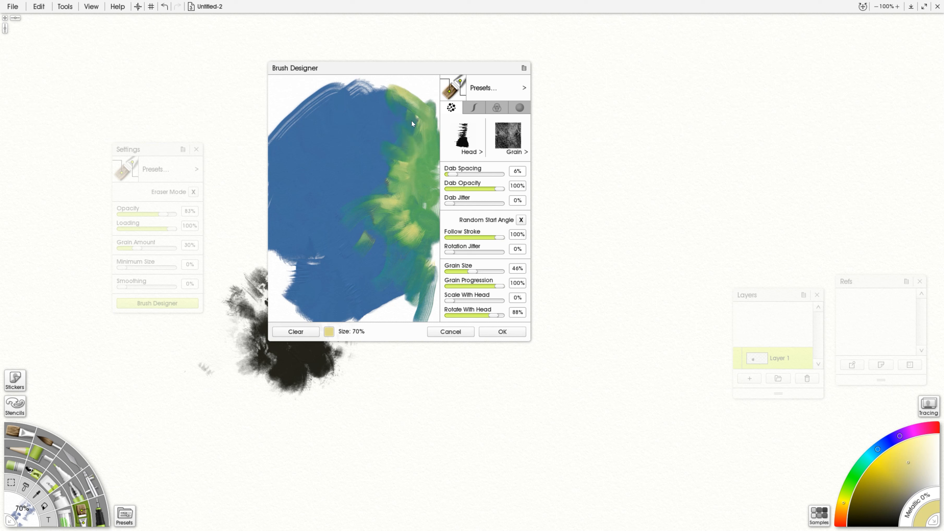